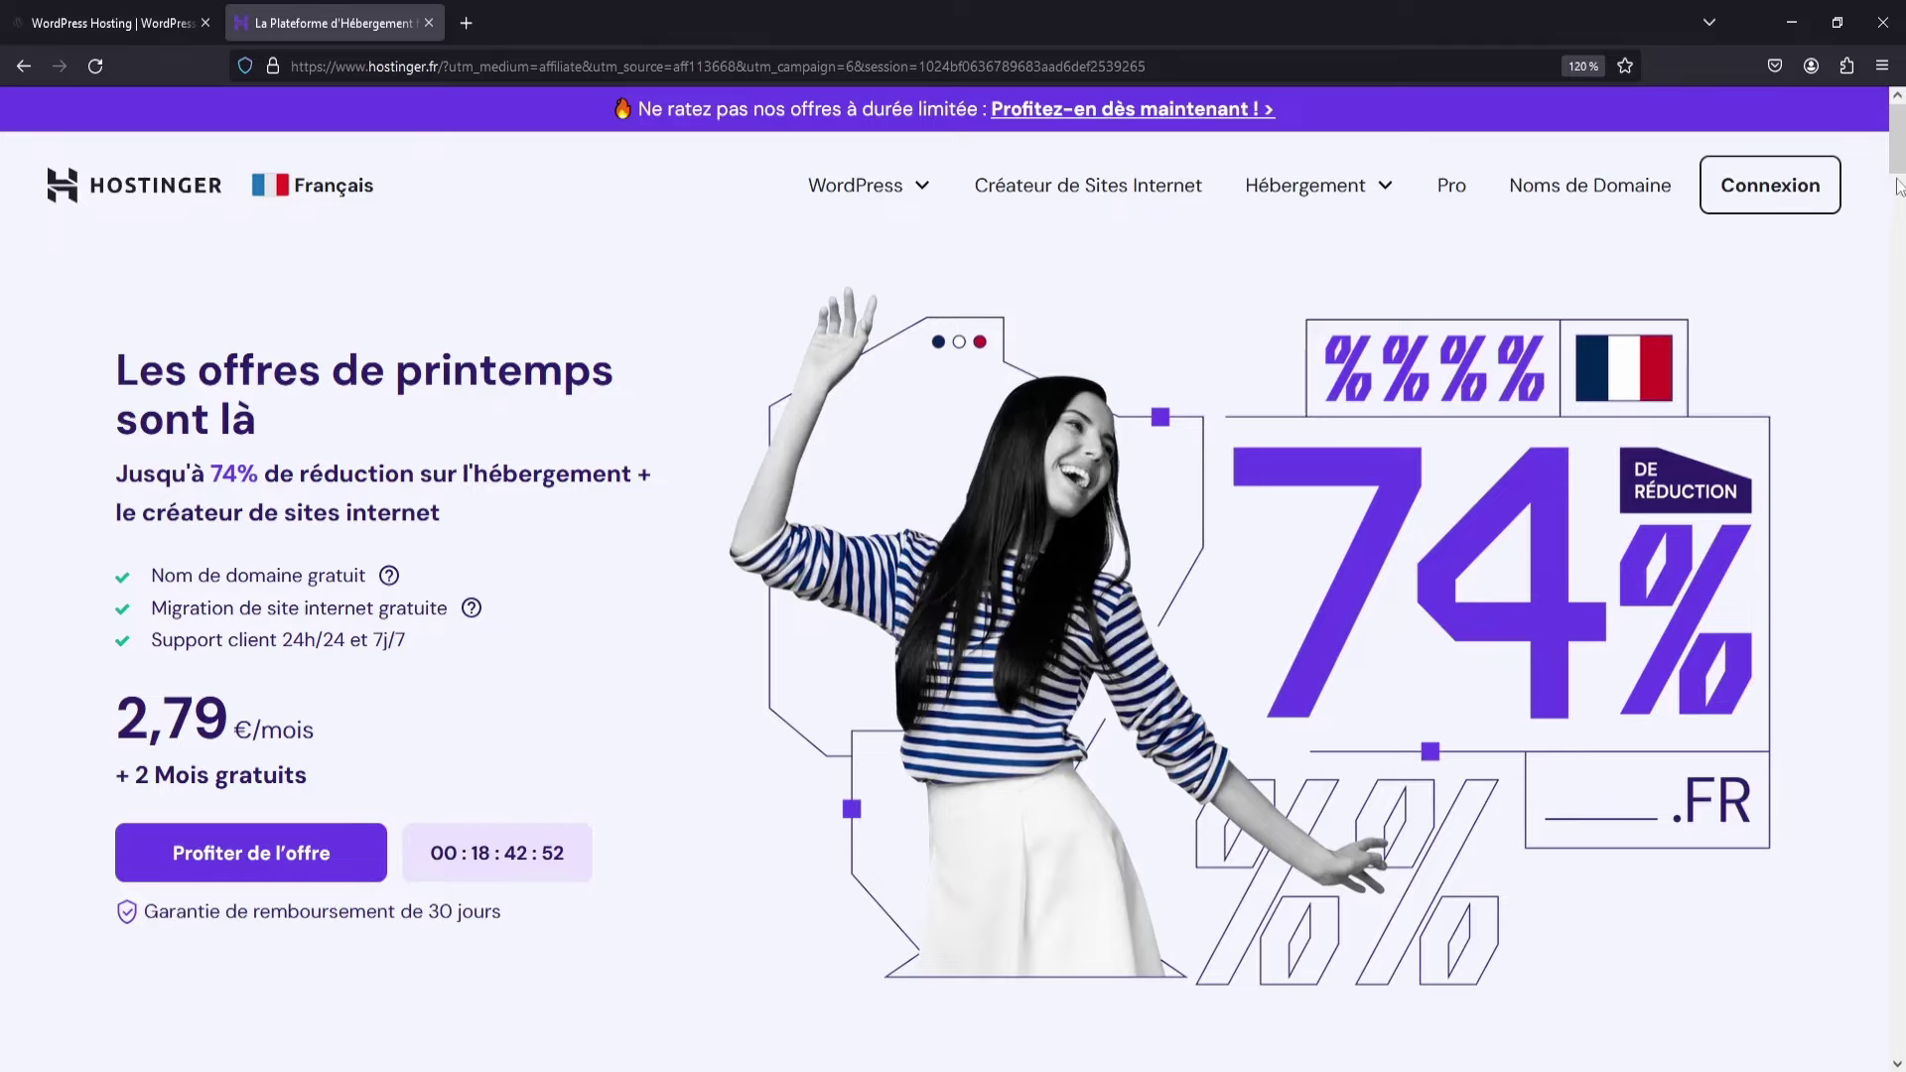
Examine the hosting offers on the Hostinger home page and compare the features included in the three plans.
{"action": "scroll", "coordinate": [1901, 144], "scroll_direction": "down", "scroll_amount": 1}
{"action": "scroll", "coordinate": [1901, 144], "scroll_direction": "down", "scroll_amount": 8}
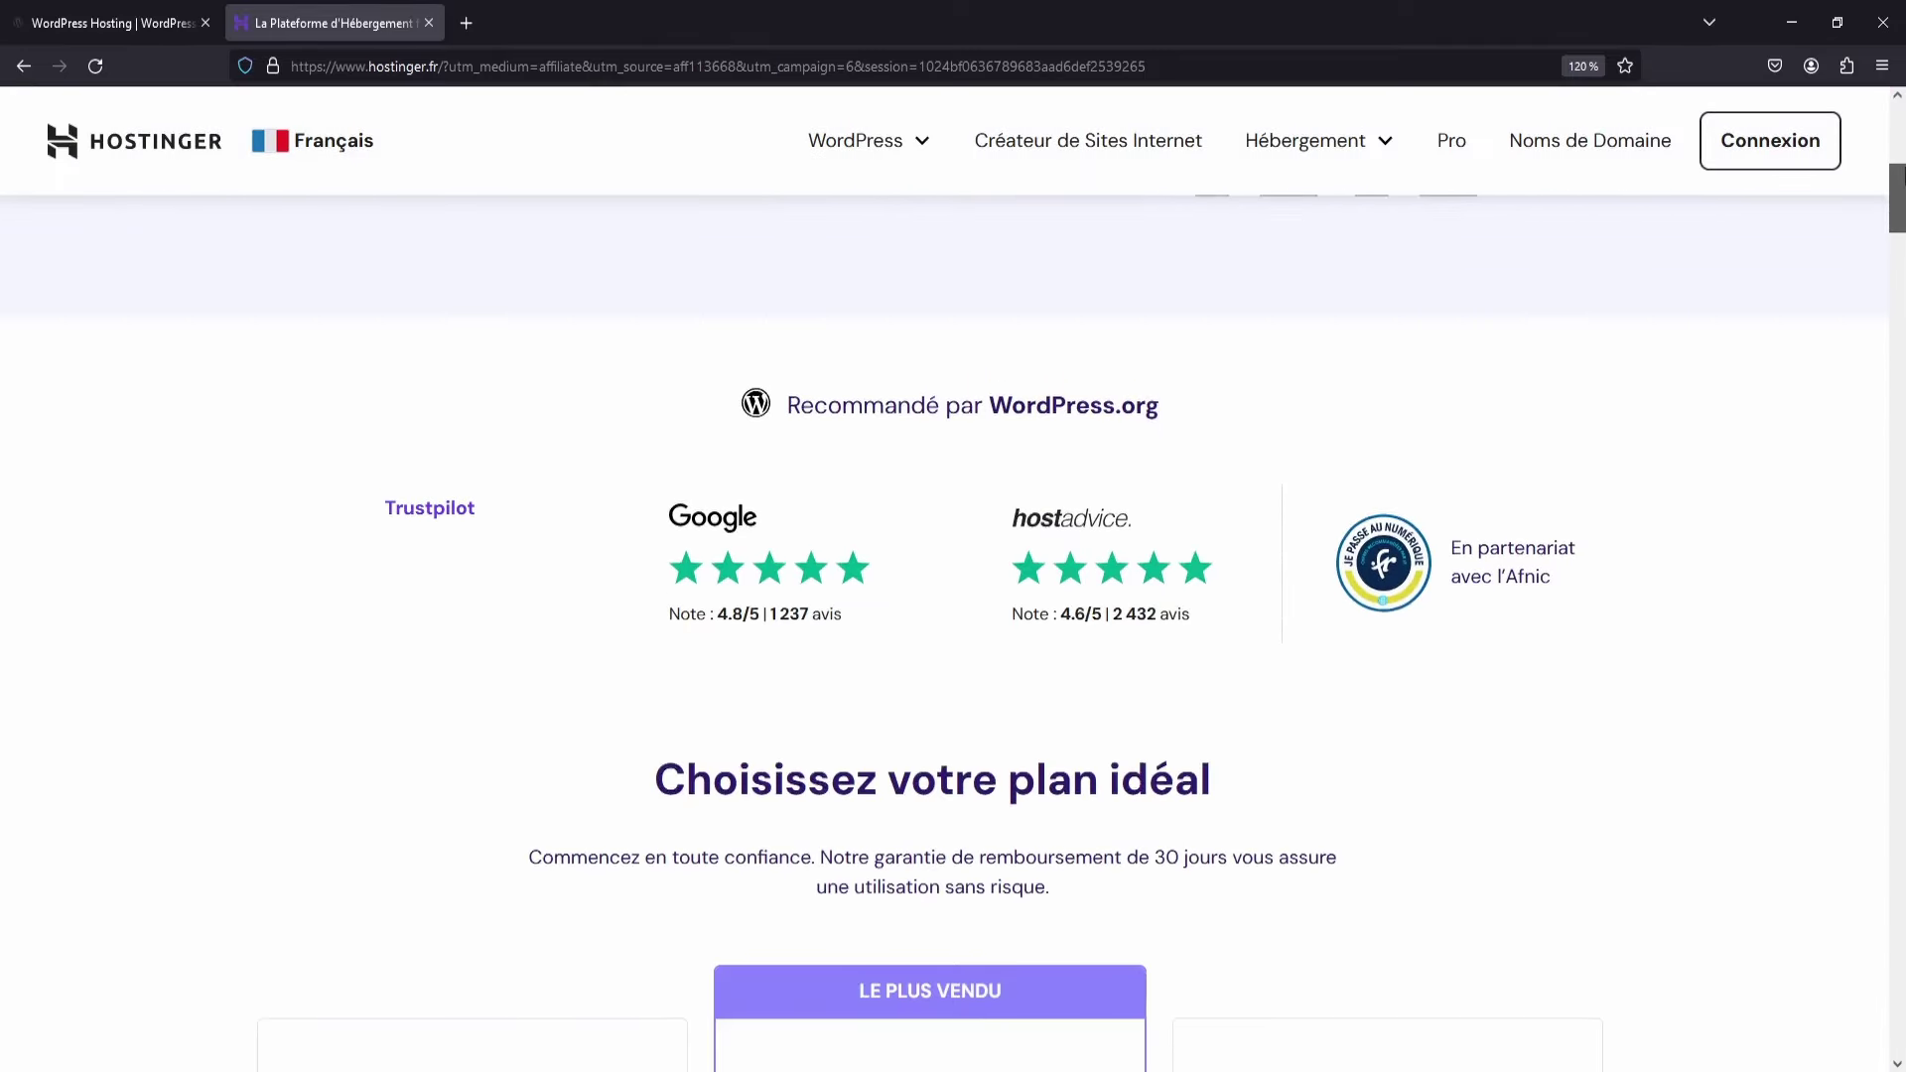
{"action": "scroll", "coordinate": [1901, 144], "scroll_direction": "up", "scroll_amount": 10}
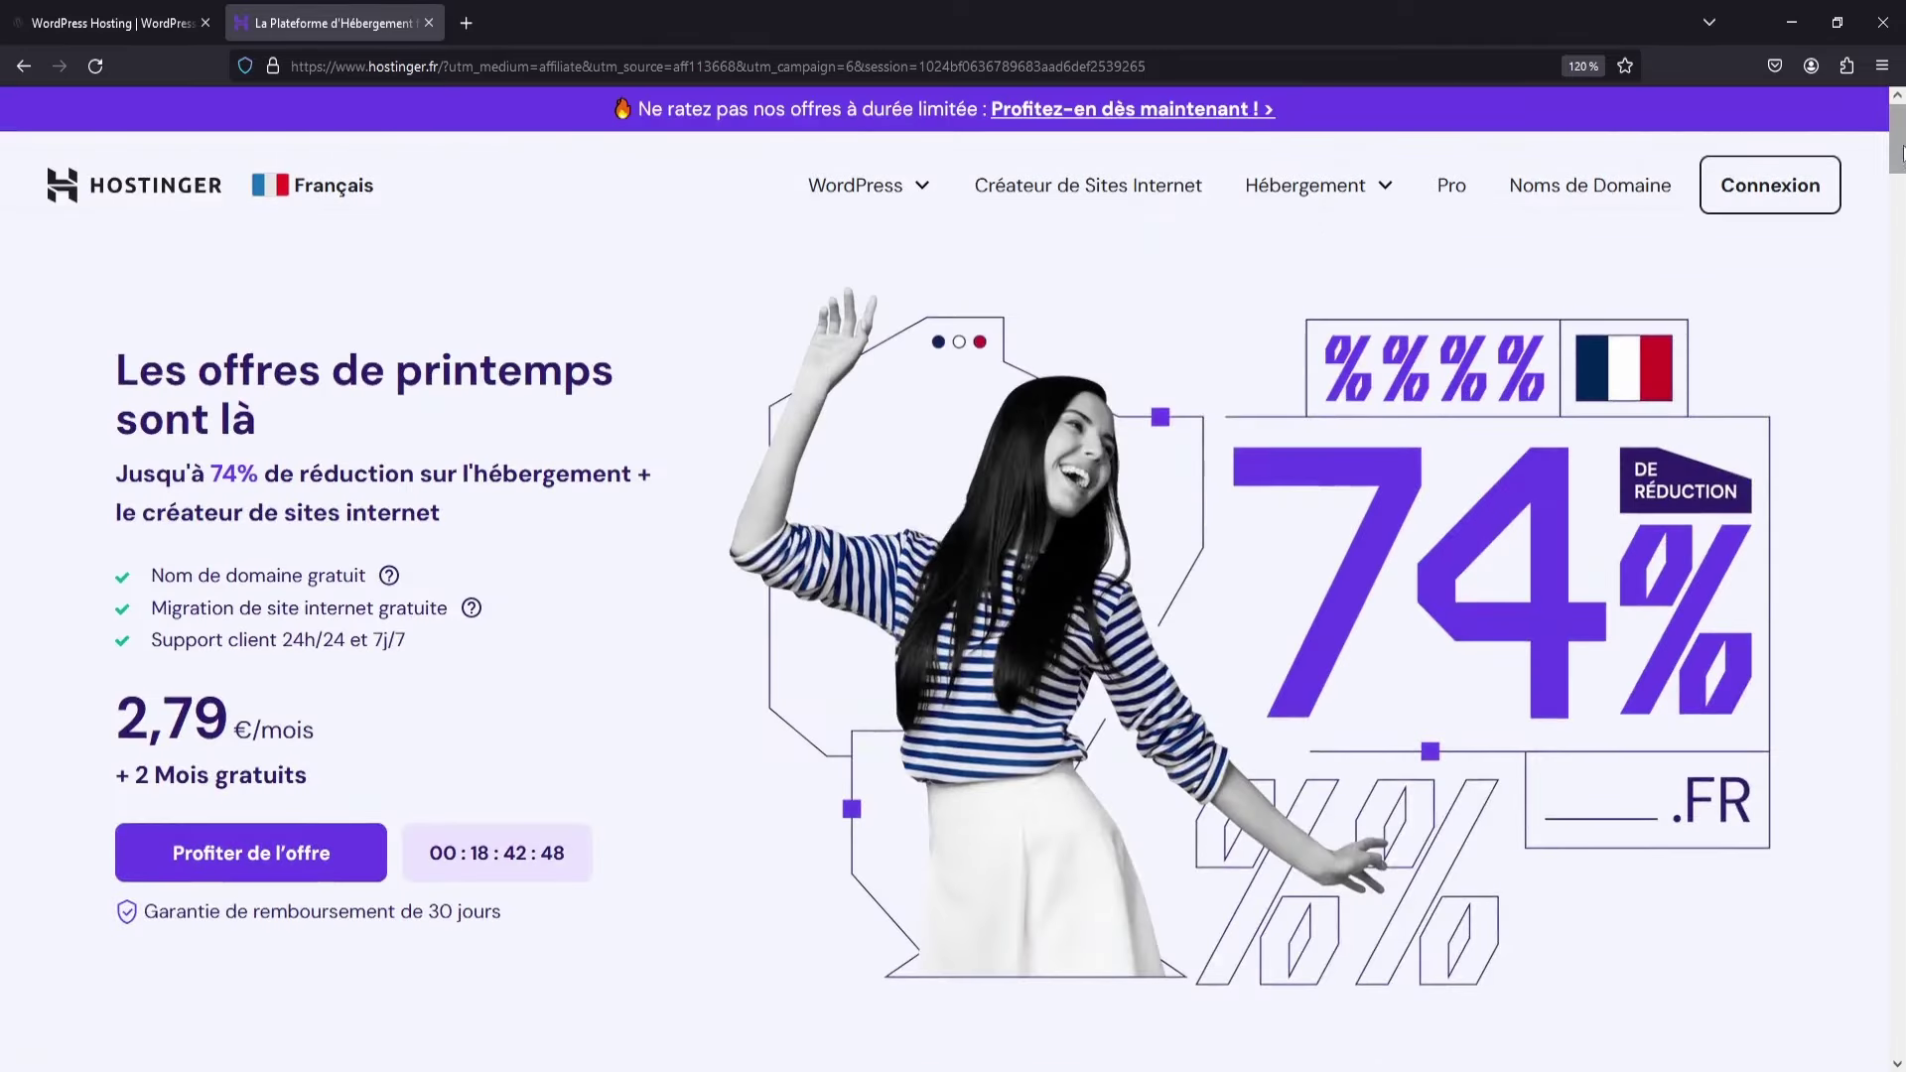
{"action": "scroll", "coordinate": [1901, 239], "scroll_direction": "down", "scroll_amount": 6}
{"action": "left_click_drag", "start_coordinate": [1902, 238], "coordinate": [1900, 323]}
{"action": "mouse_move", "coordinate": [1021, 470]}
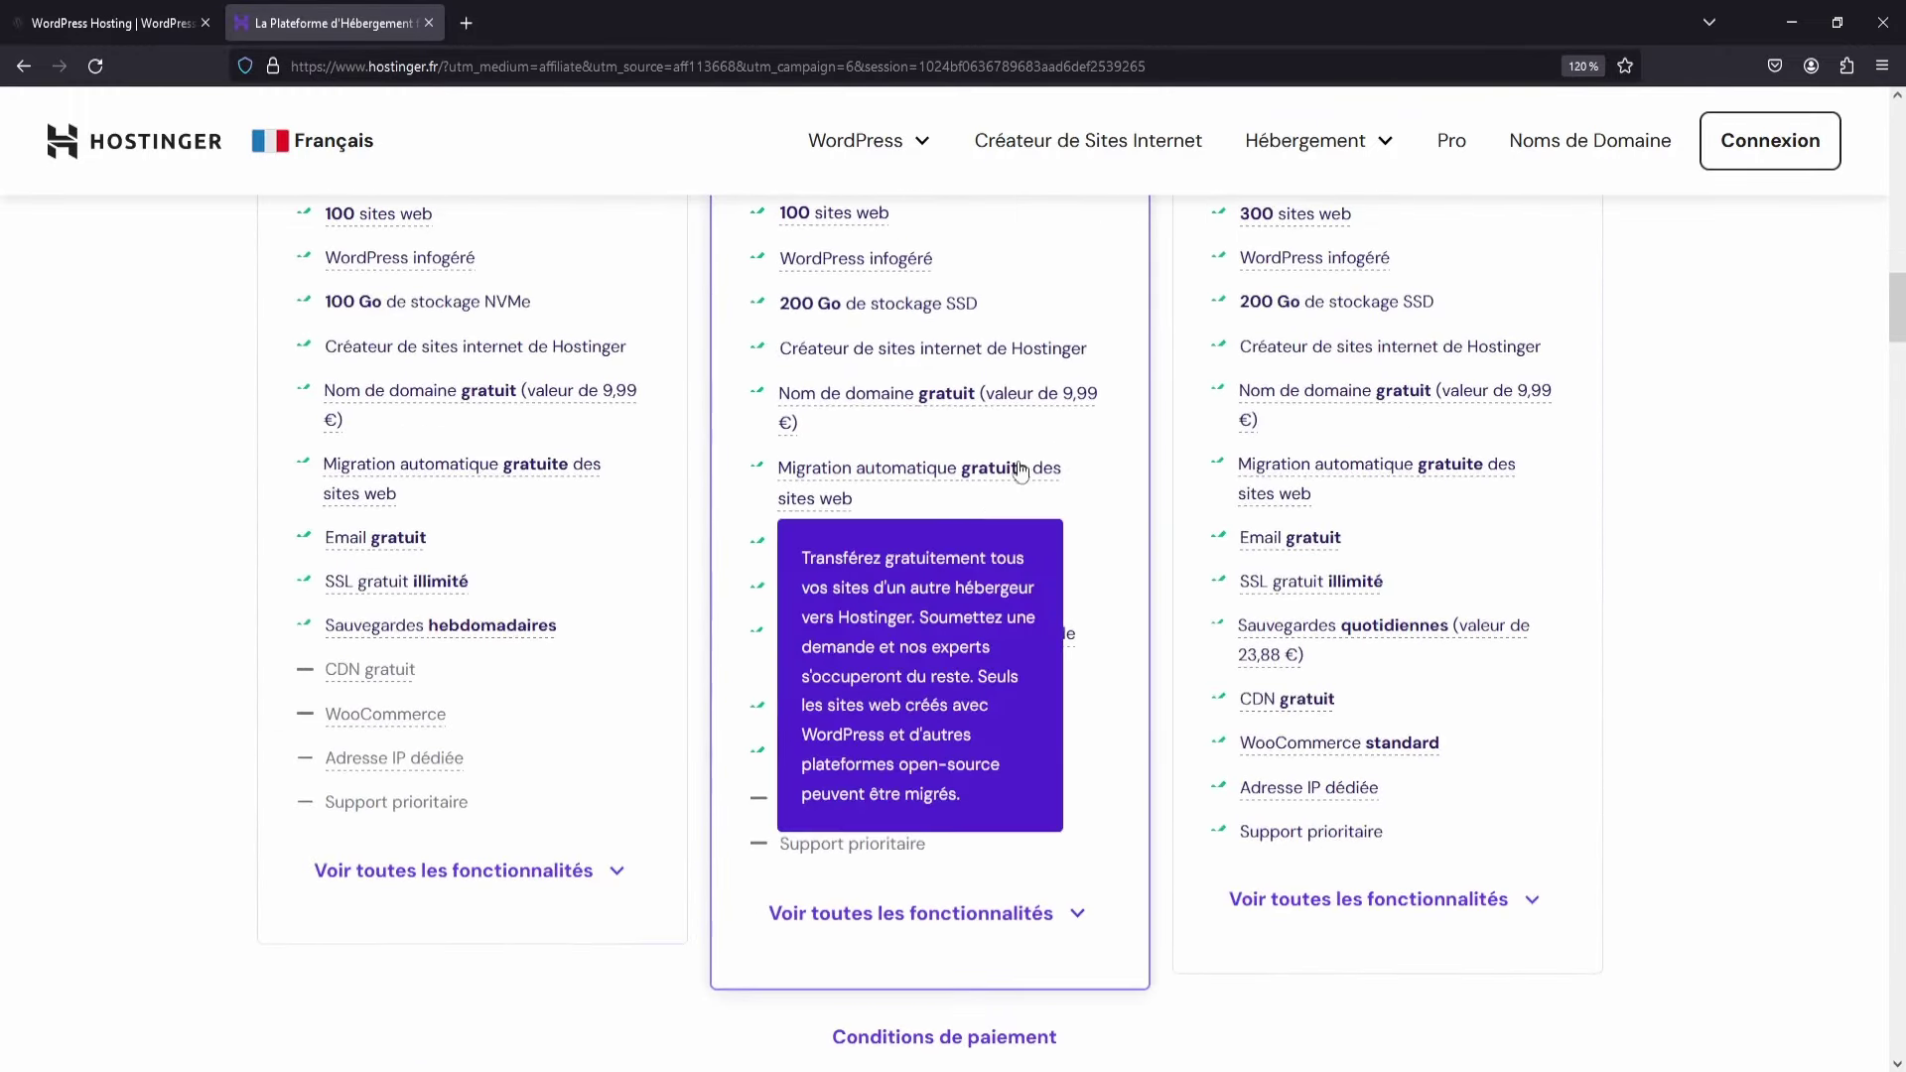
{"action": "scroll", "coordinate": [993, 506], "scroll_direction": "up", "scroll_amount": 5}
{"action": "scroll", "coordinate": [879, 504], "scroll_direction": "down", "scroll_amount": 5}
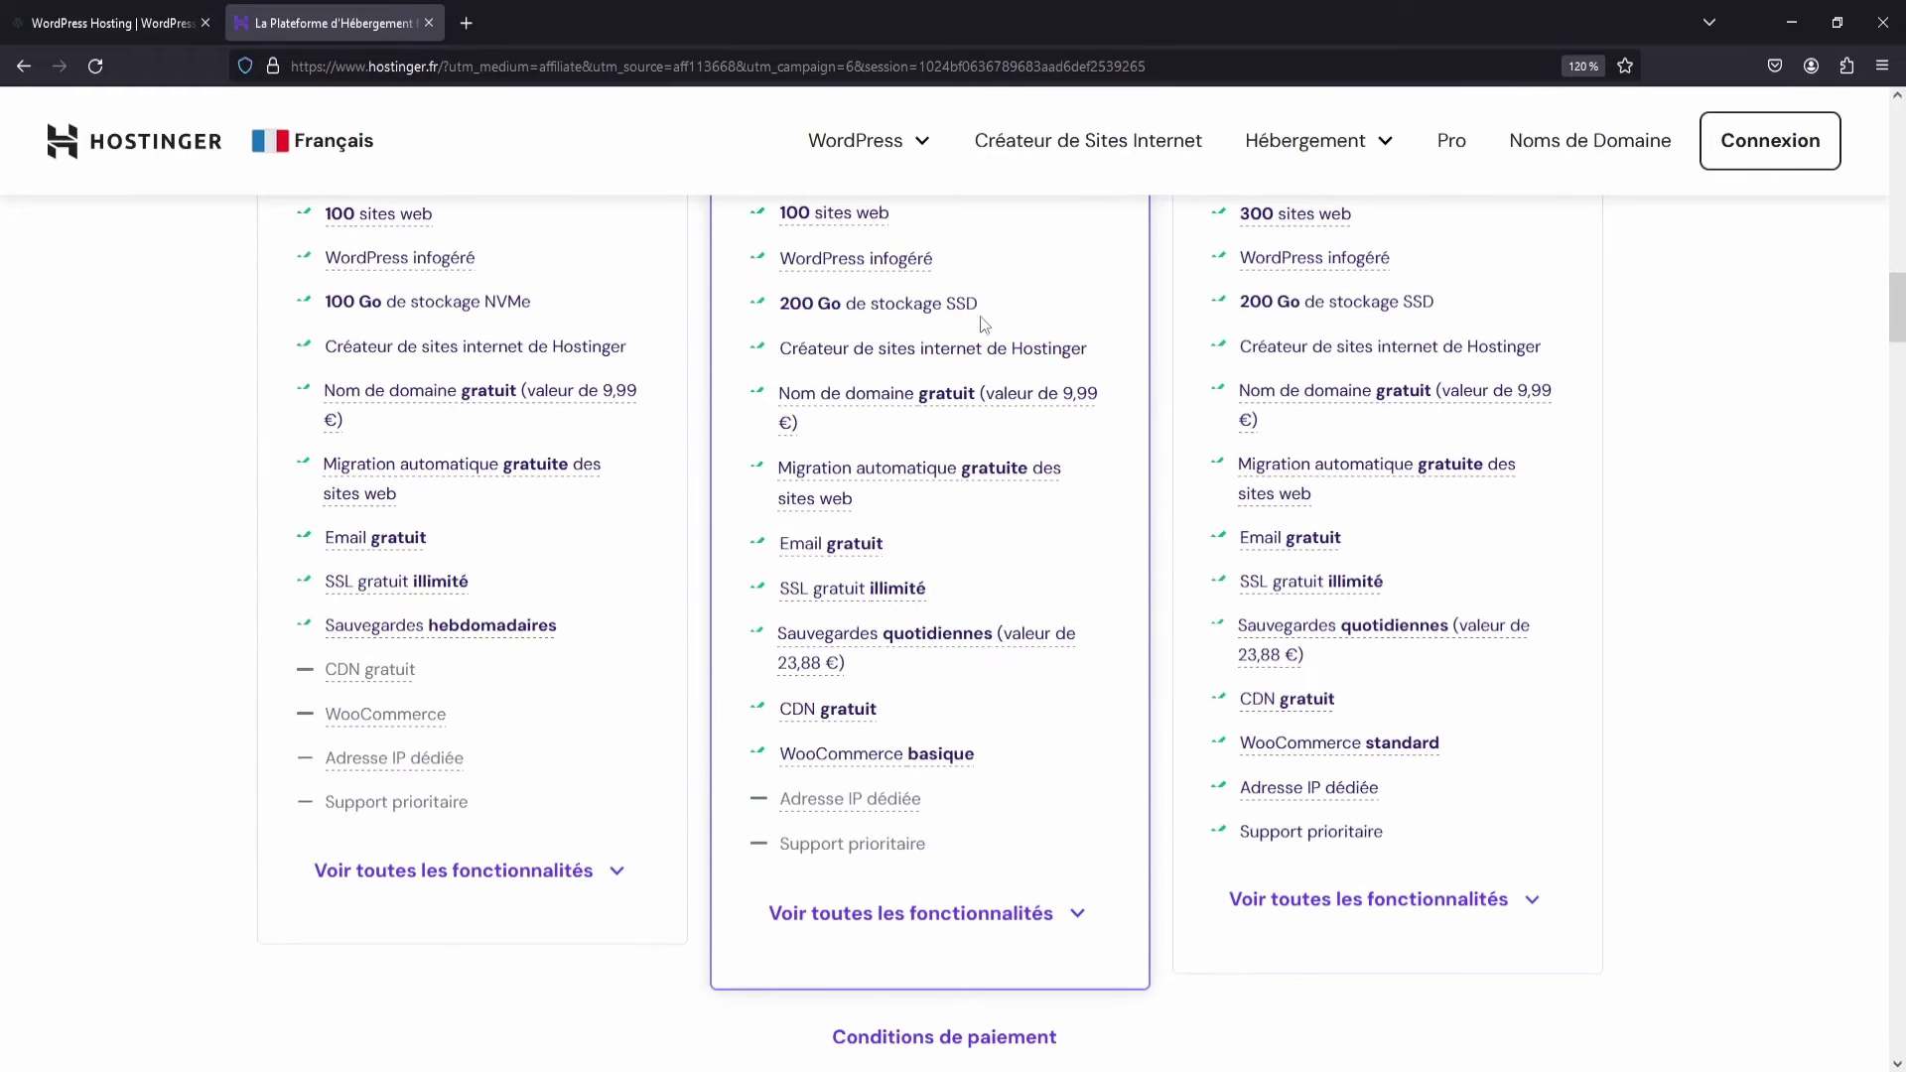
{"action": "mouse_move", "coordinate": [874, 504]}
{"action": "scroll", "coordinate": [1052, 496], "scroll_direction": "down", "scroll_amount": 5}
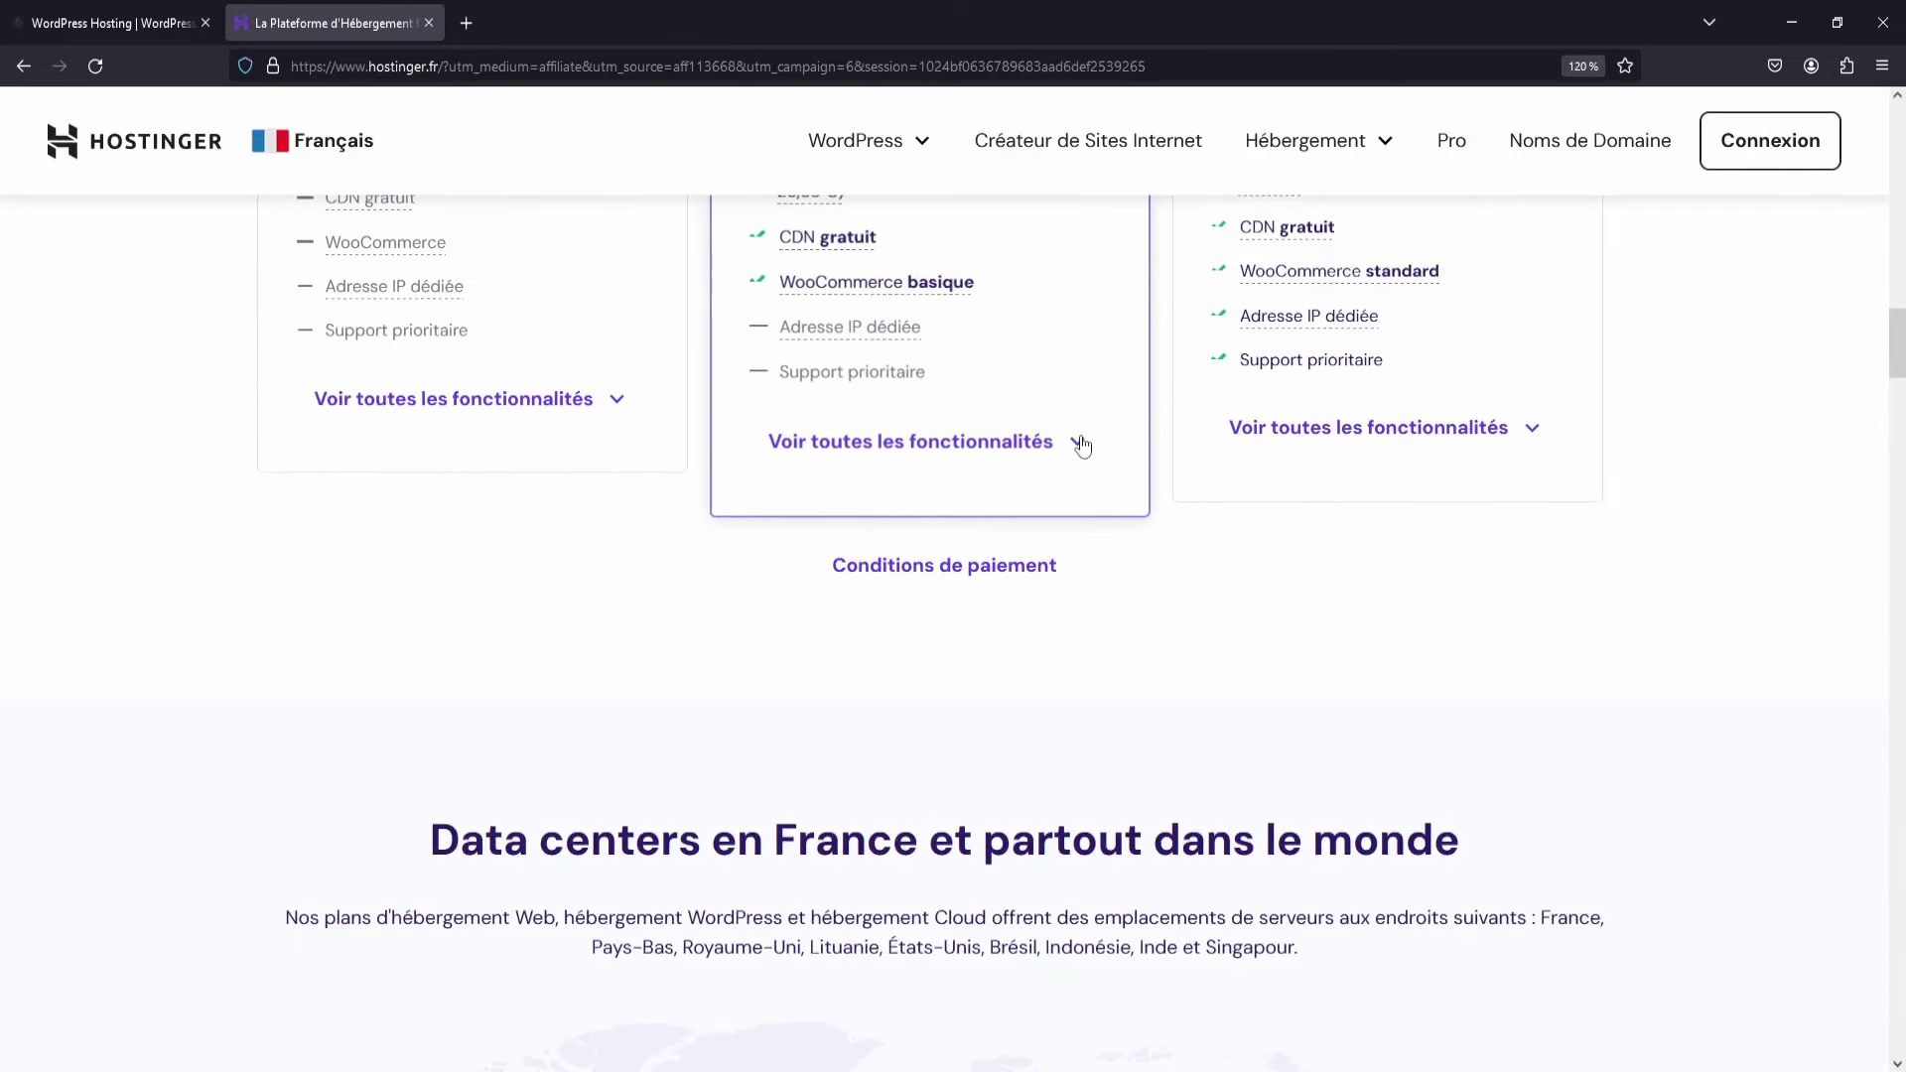
Expand the full feature list of the hosting plans and review the managed WordPress features.
{"action": "left_click", "coordinate": [1077, 435]}
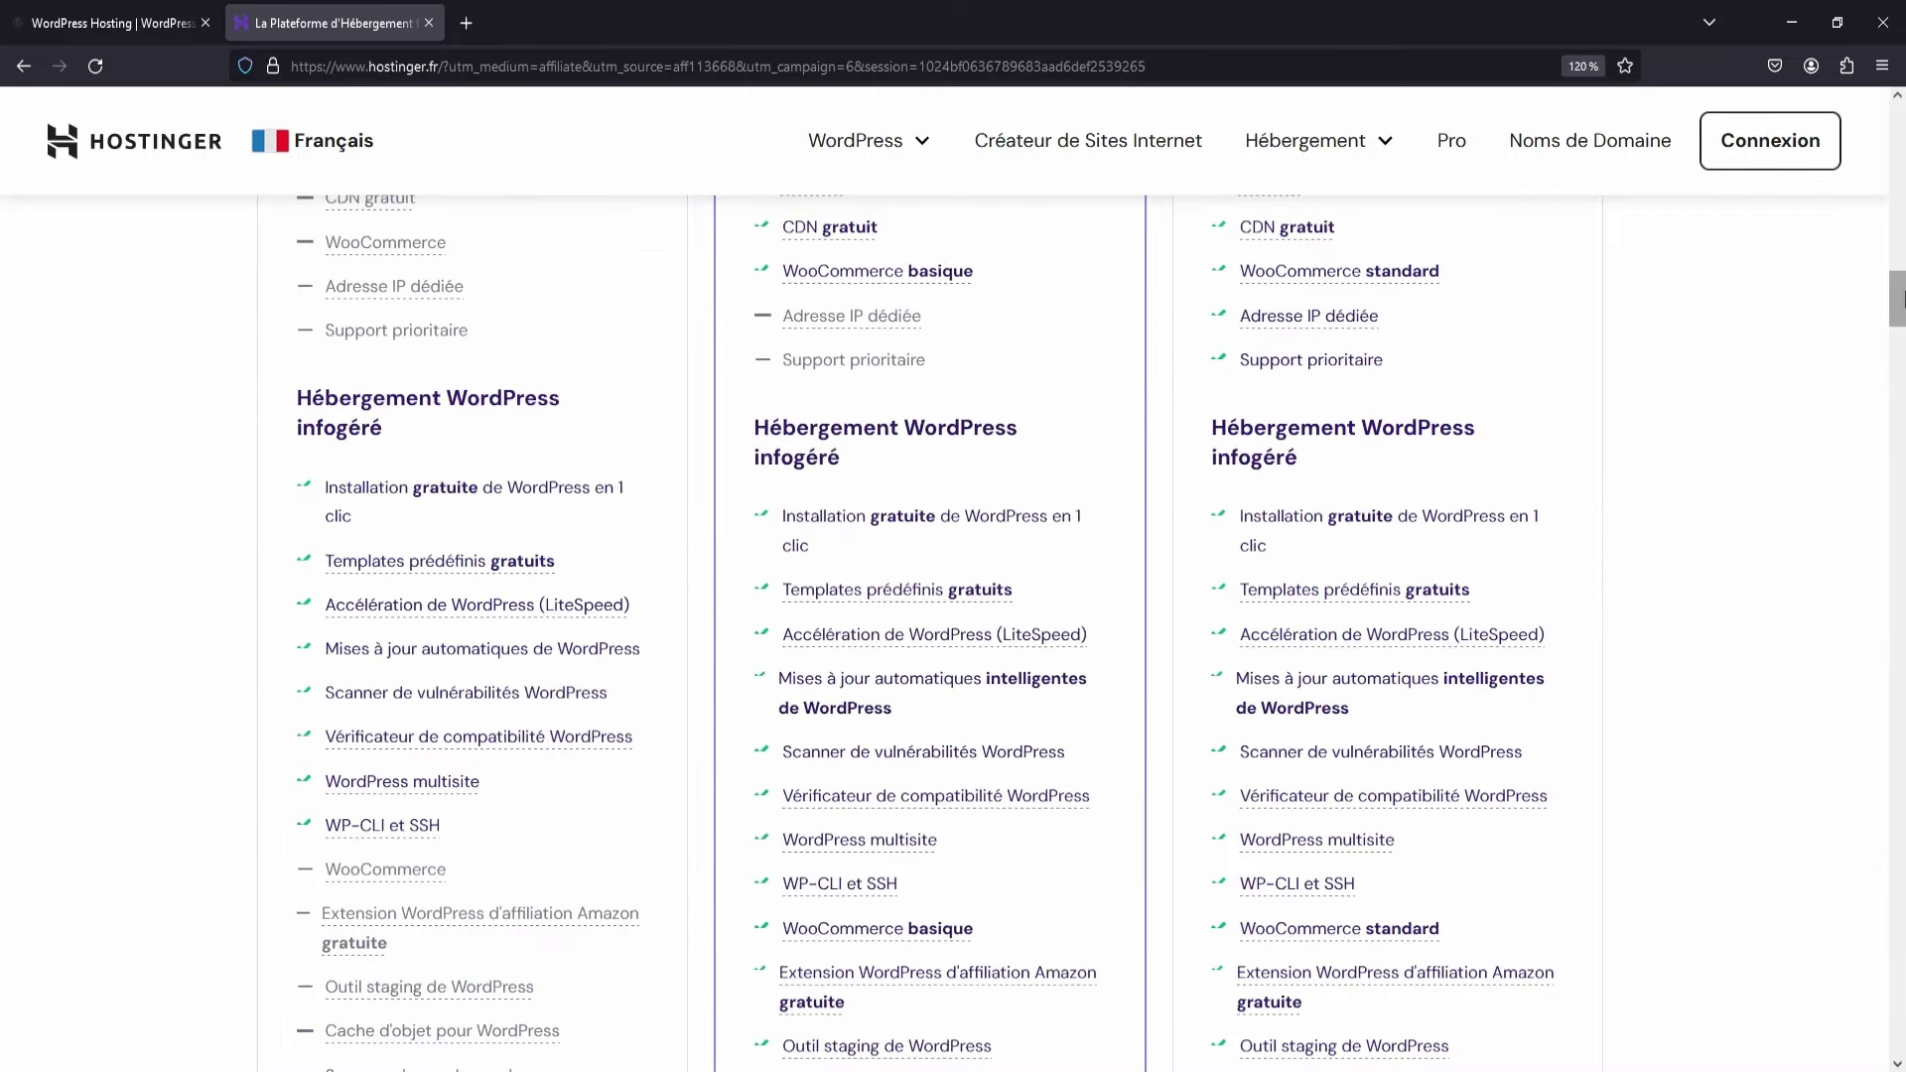
{"action": "scroll", "coordinate": [1350, 496], "scroll_direction": "down", "scroll_amount": 5}
{"action": "scroll", "coordinate": [1350, 496], "scroll_direction": "up", "scroll_amount": 5}
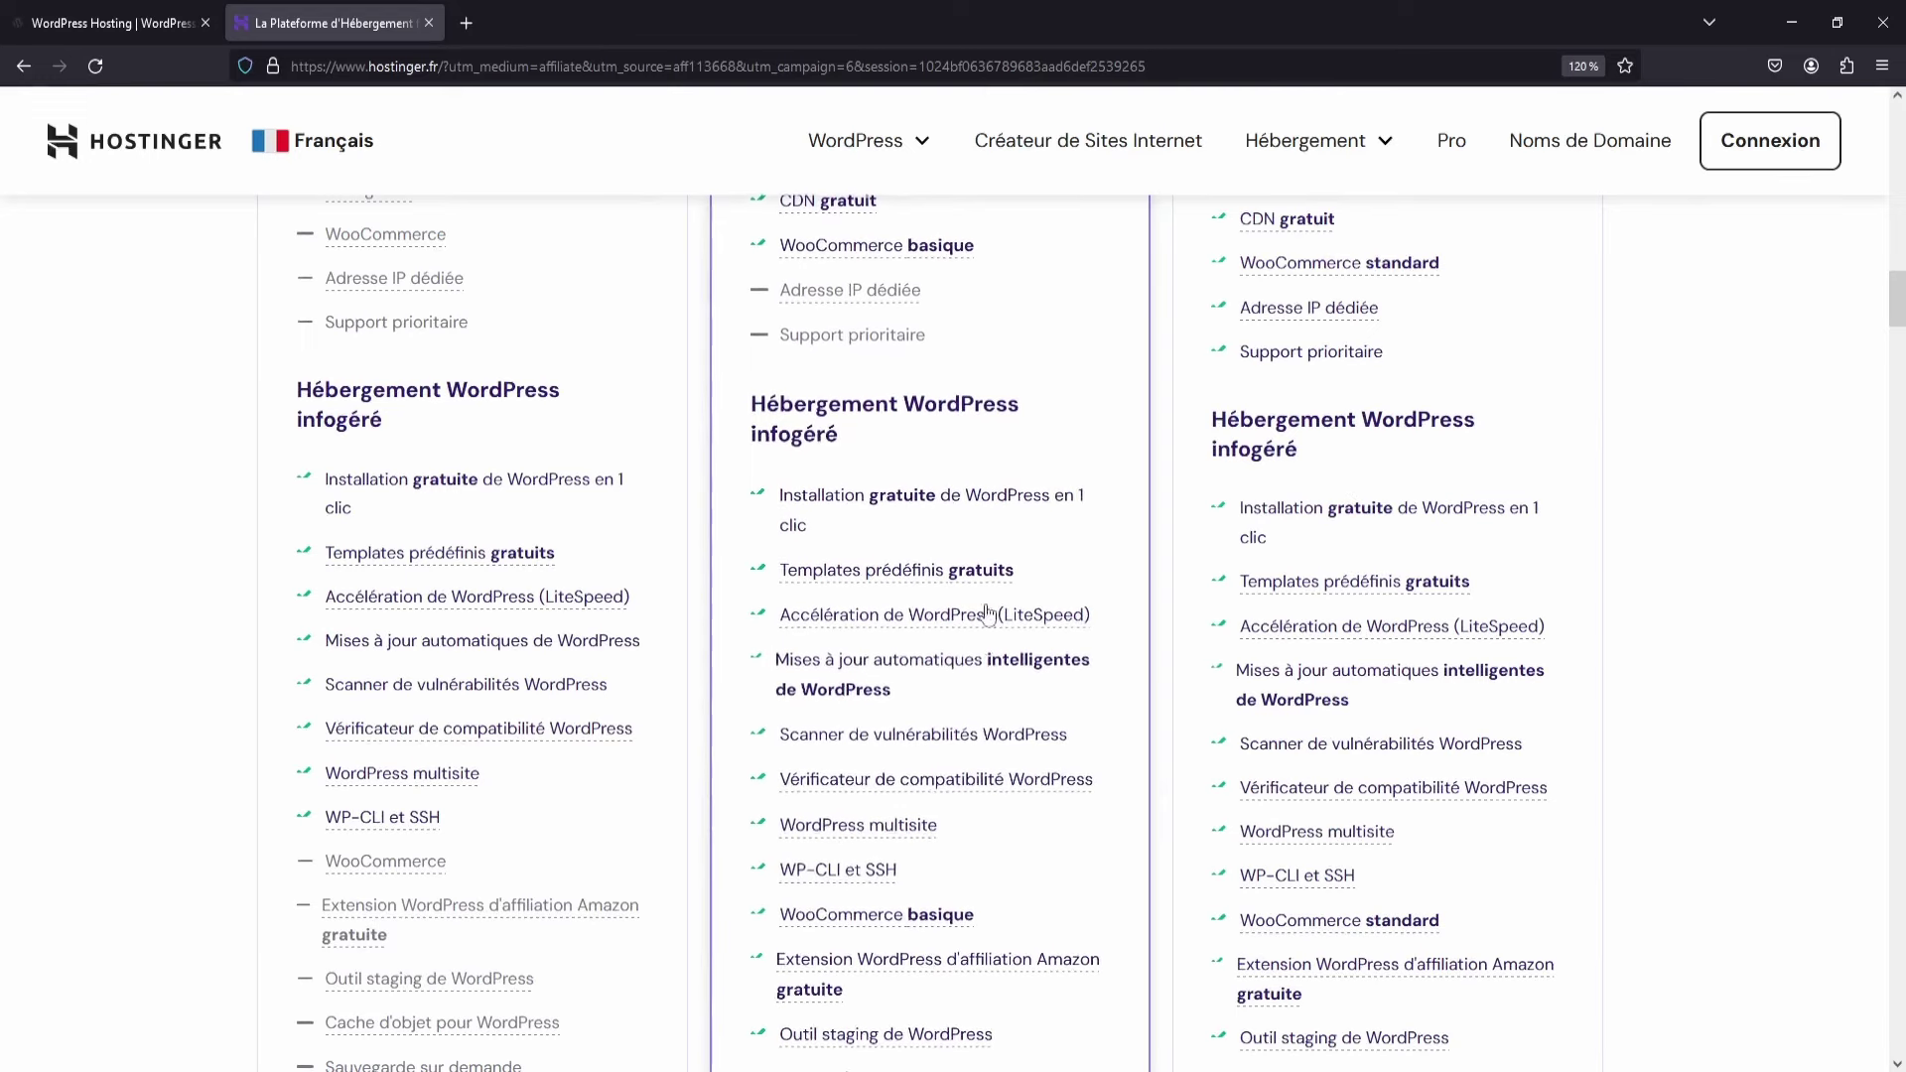
{"action": "scroll", "coordinate": [1120, 485], "scroll_direction": "down", "scroll_amount": 5}
{"action": "mouse_move", "coordinate": [933, 462]}
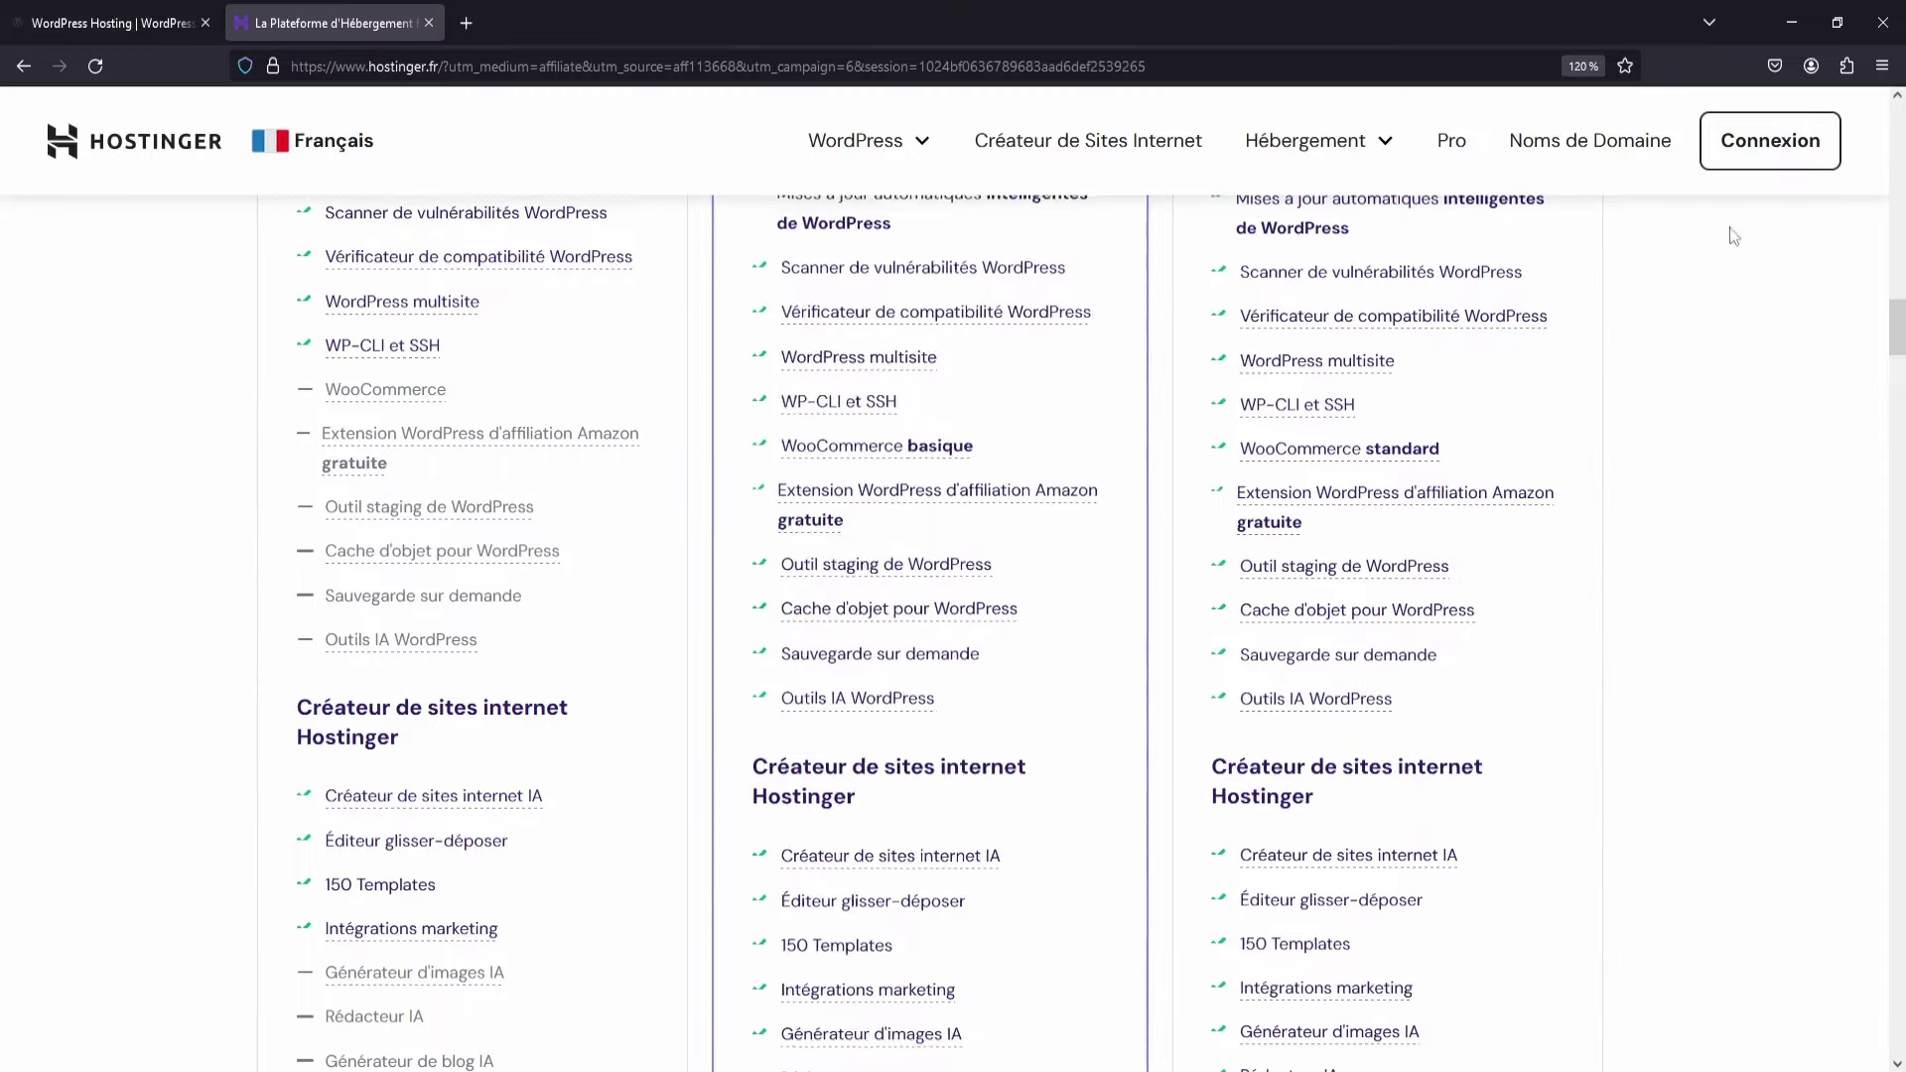
Choose the Business hosting plan and proceed to its order page.
{"action": "left_click_drag", "start_coordinate": [1897, 333], "coordinate": [1898, 297]}
{"action": "scroll", "coordinate": [1405, 366], "scroll_direction": "up", "scroll_amount": 12}
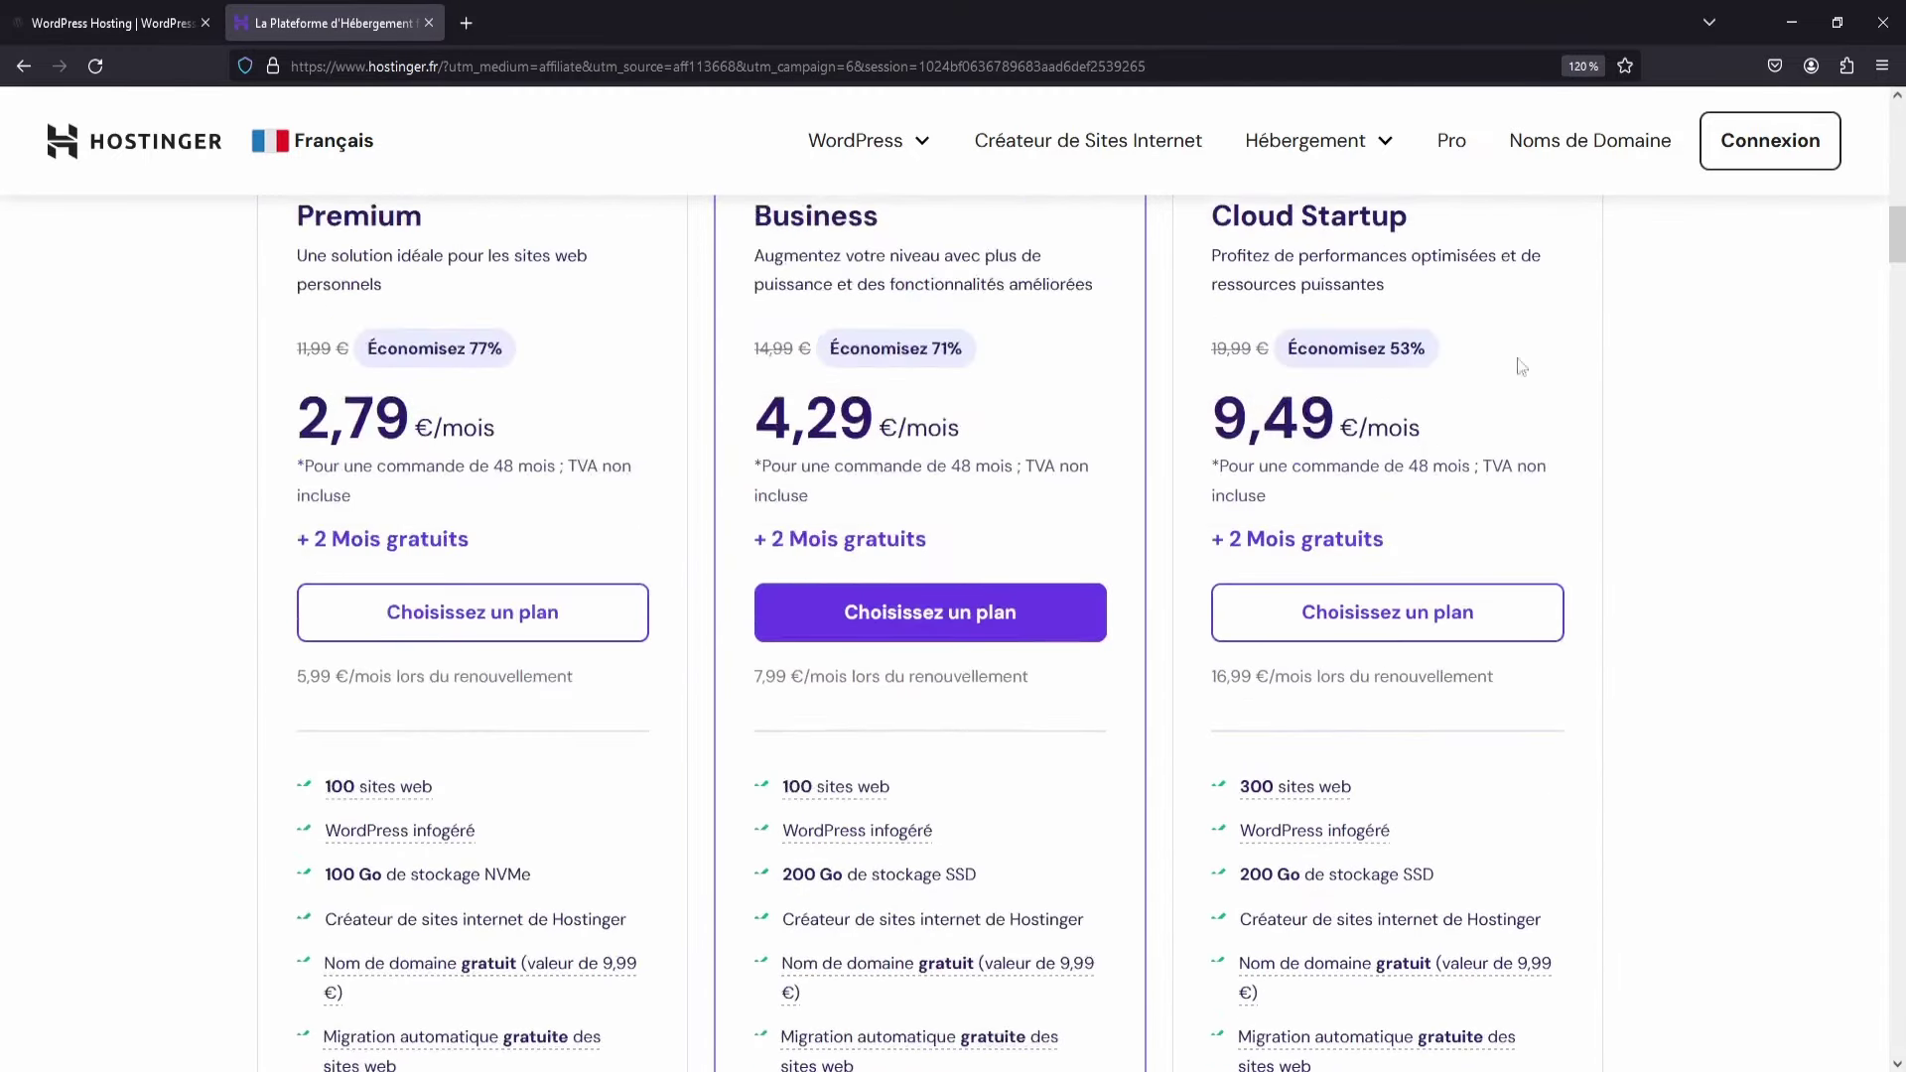
{"action": "scroll", "coordinate": [972, 593], "scroll_direction": "down", "scroll_amount": 4}
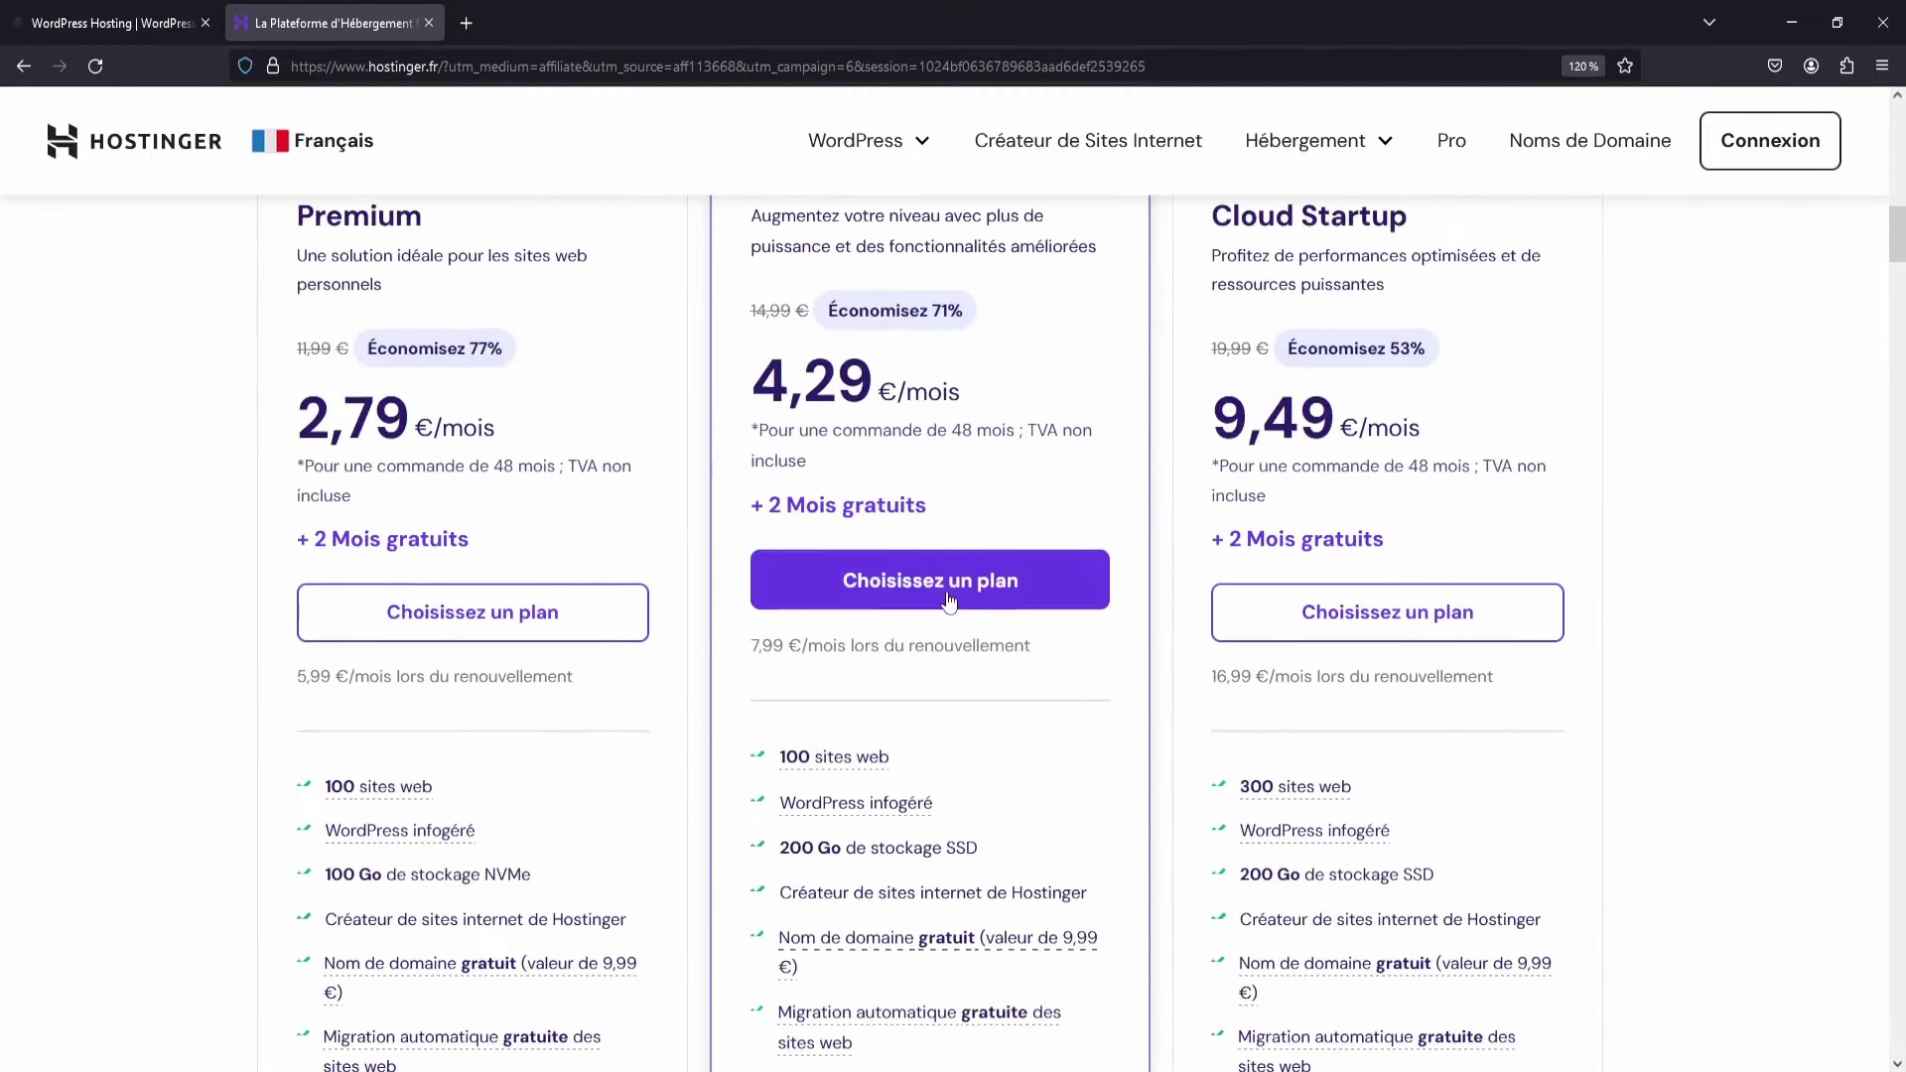
{"action": "left_click", "coordinate": [948, 595]}
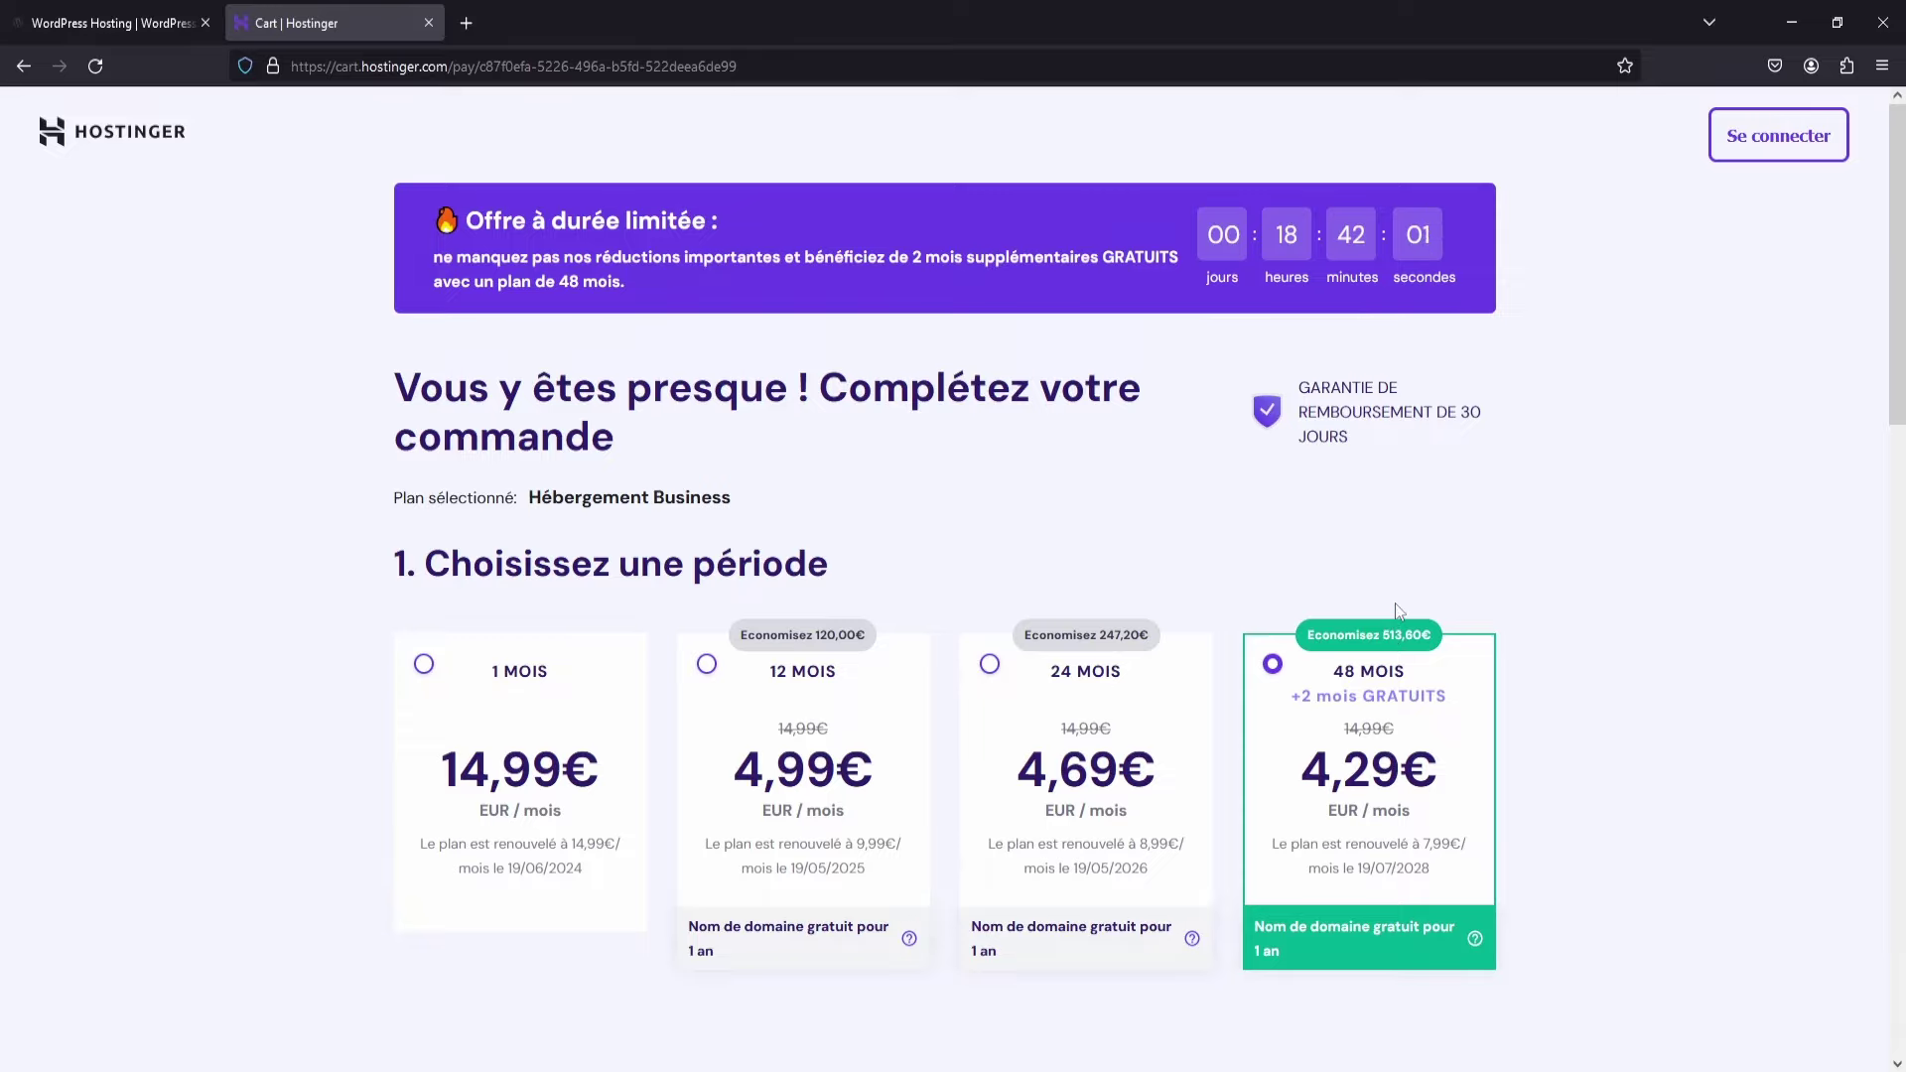
Apply the coupon code FORMATIONVIDEO to the 48-month Business hosting order.
{"action": "scroll", "coordinate": [1852, 478], "scroll_direction": "down", "scroll_amount": 6}
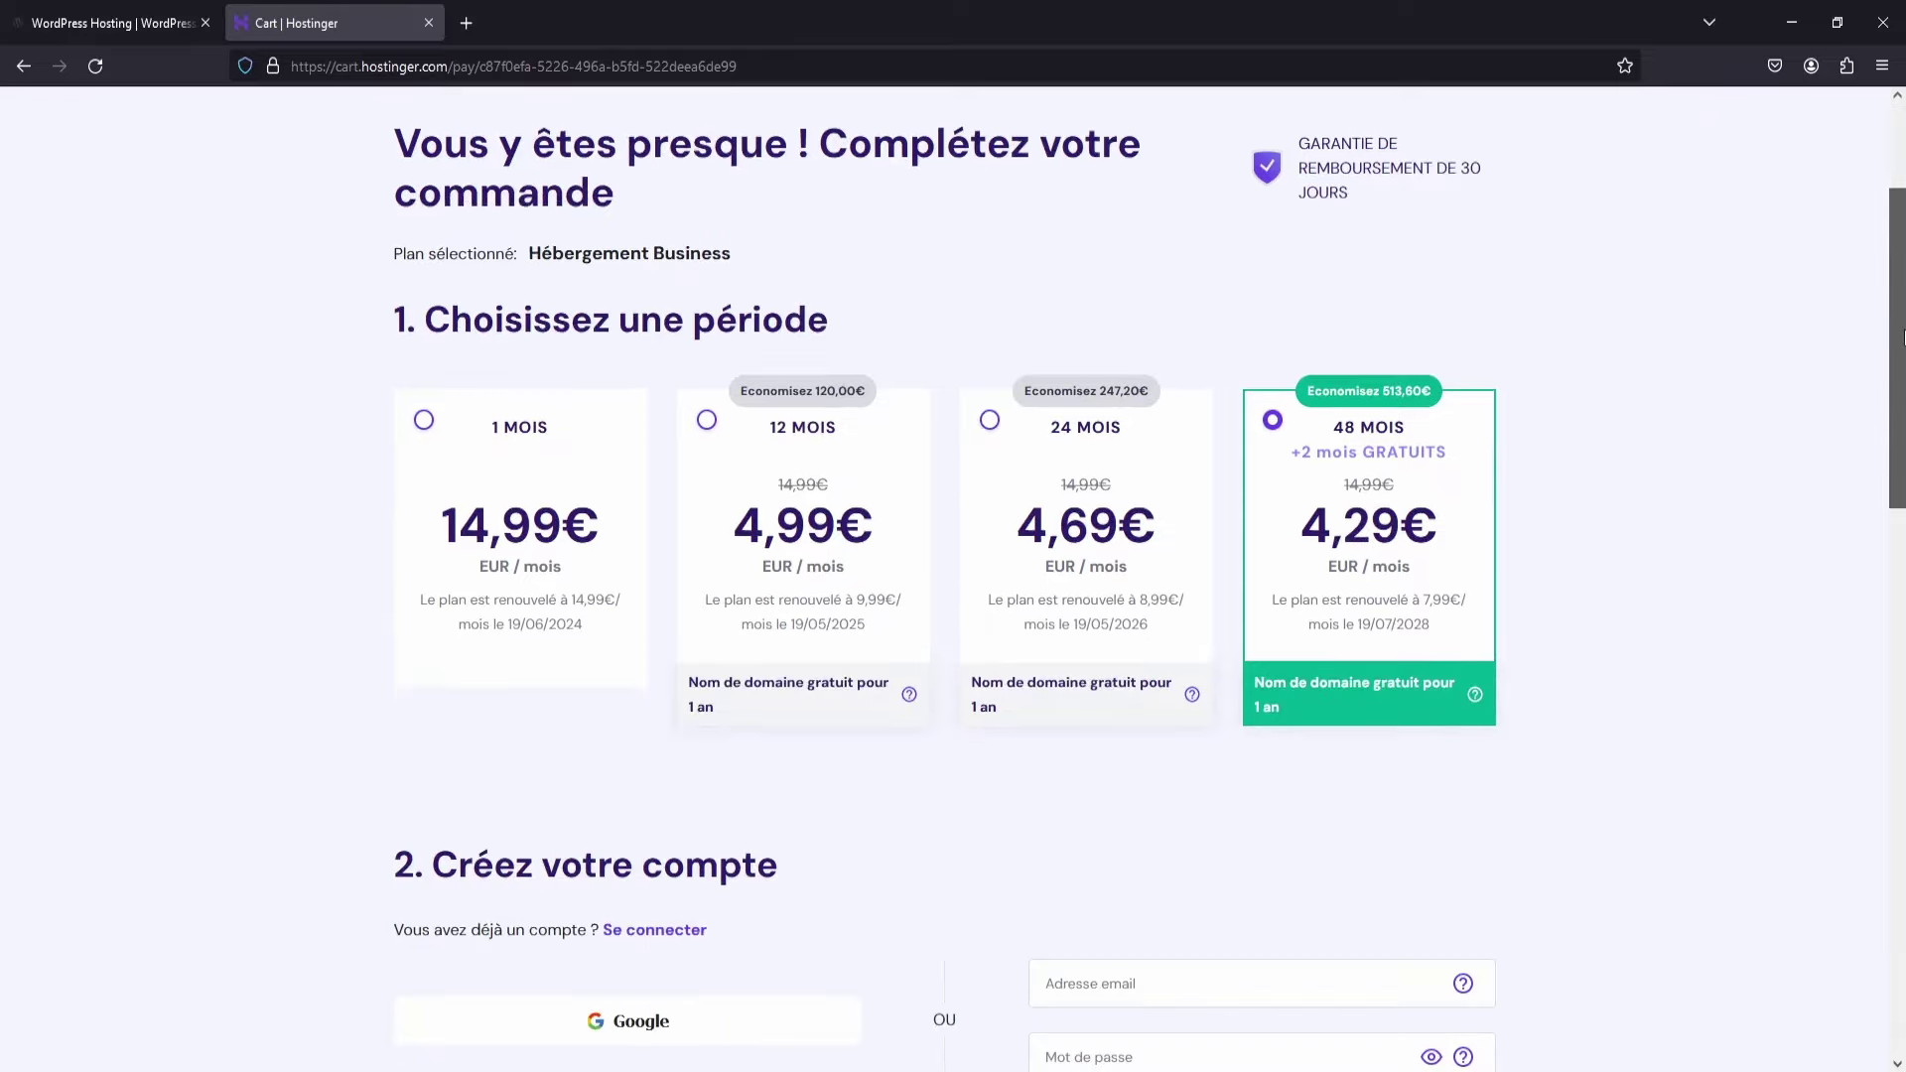
{"action": "scroll", "coordinate": [1852, 478], "scroll_direction": "down", "scroll_amount": 3}
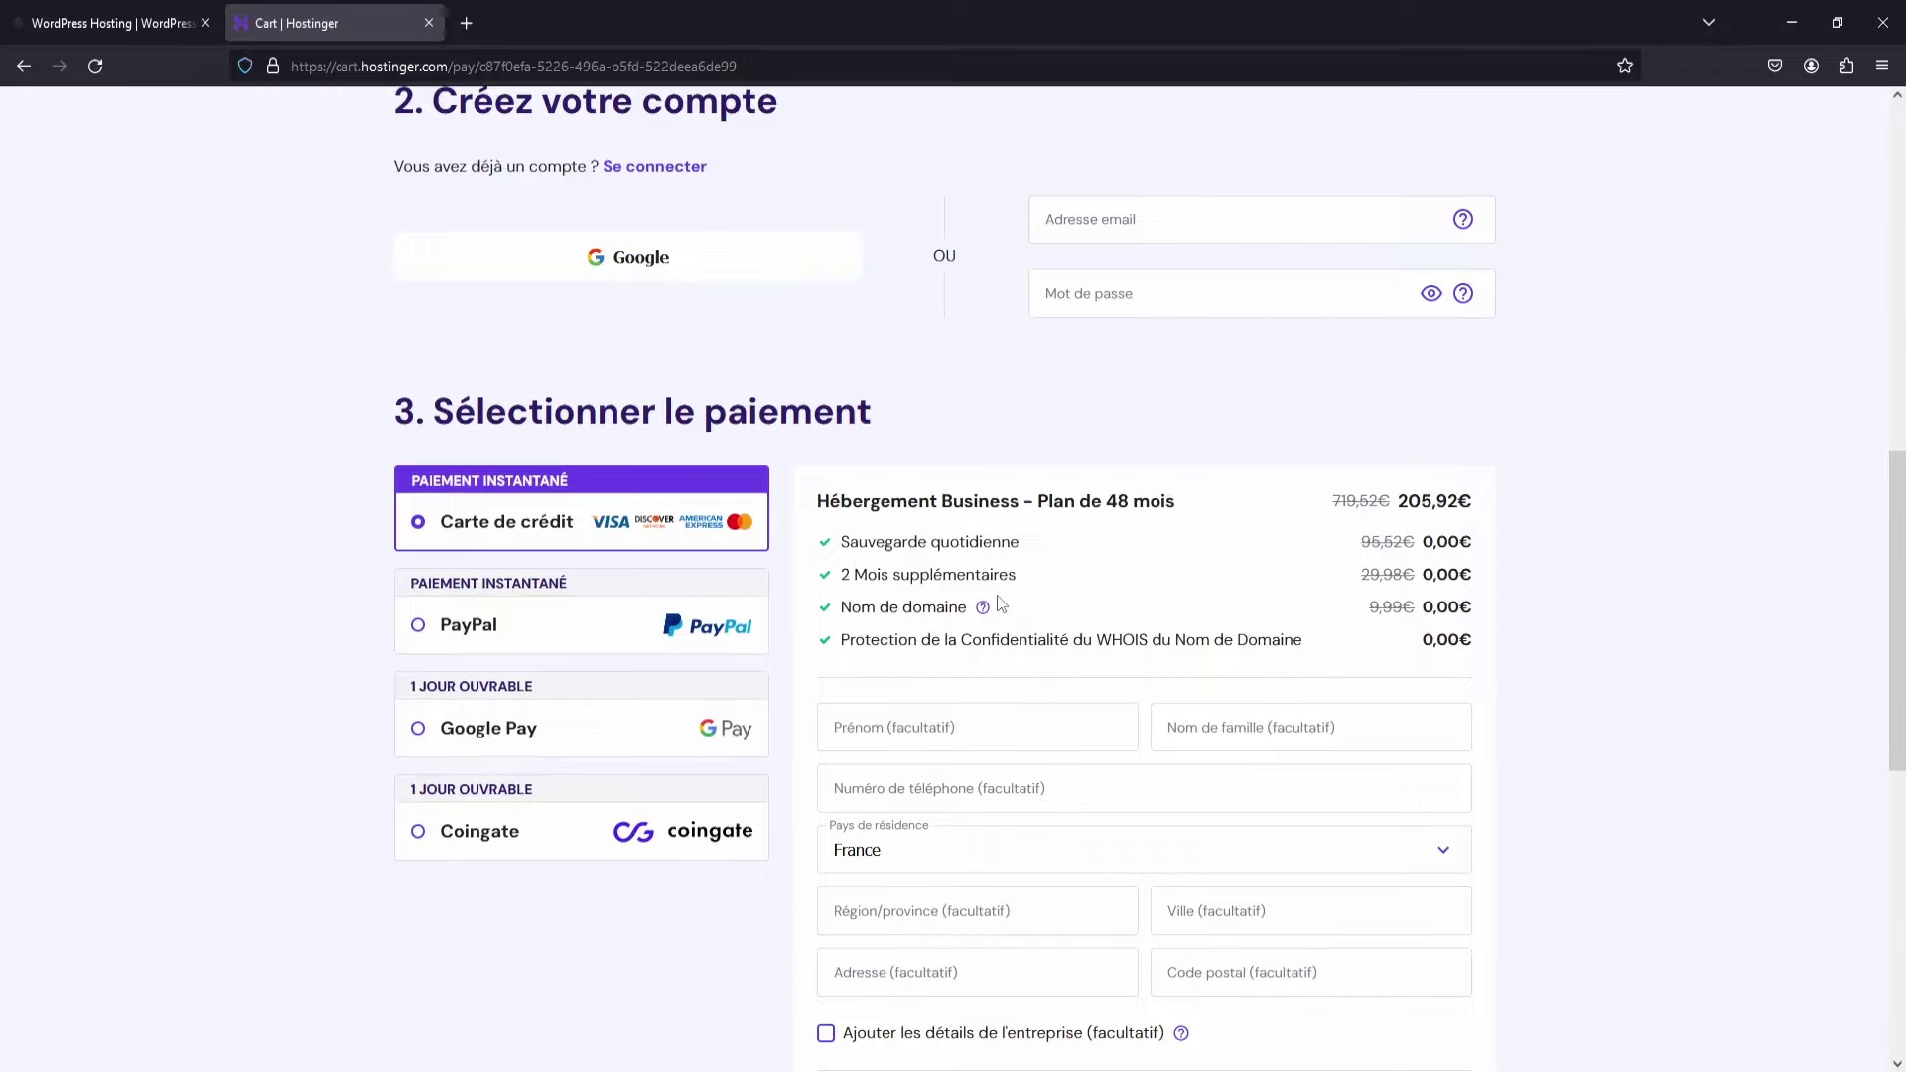
{"action": "scroll", "coordinate": [1121, 522], "scroll_direction": "down", "scroll_amount": 6}
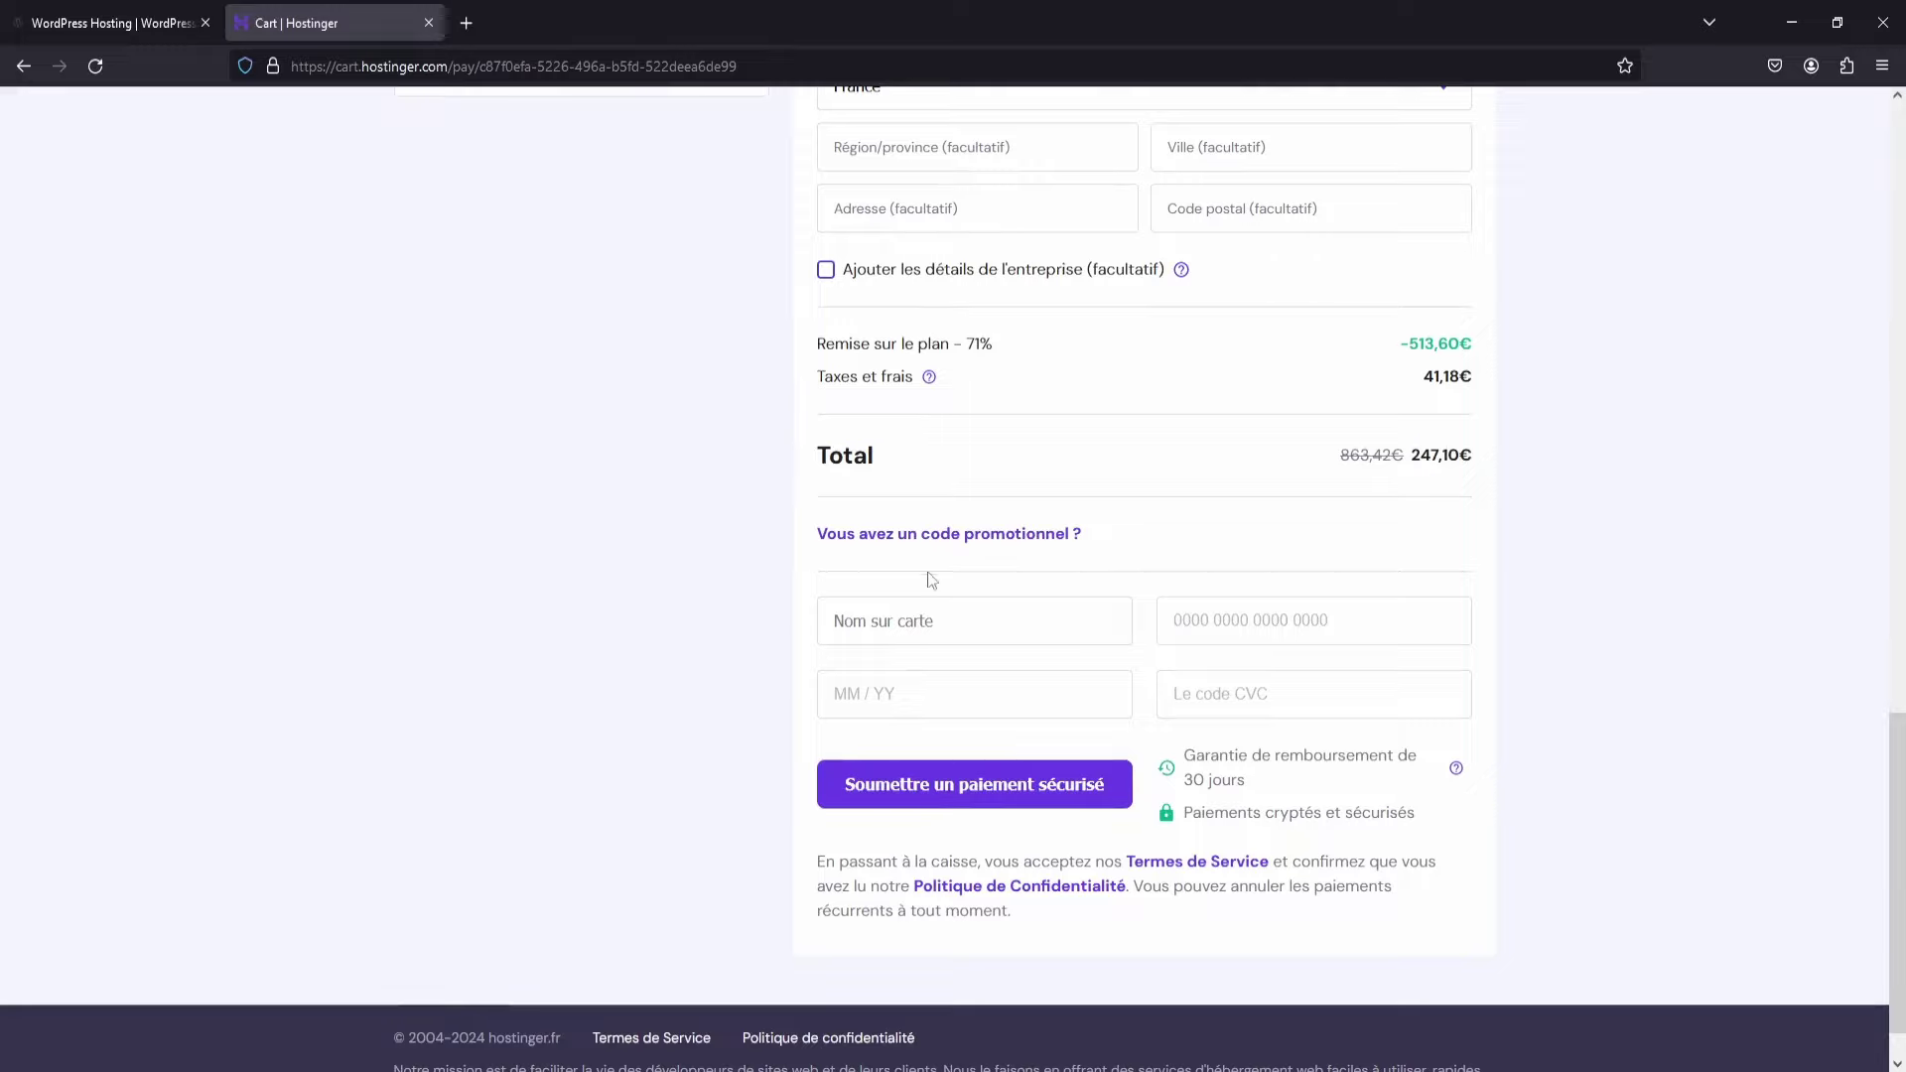
{"action": "left_click", "coordinate": [967, 537]}
{"action": "left_click", "coordinate": [988, 593]}
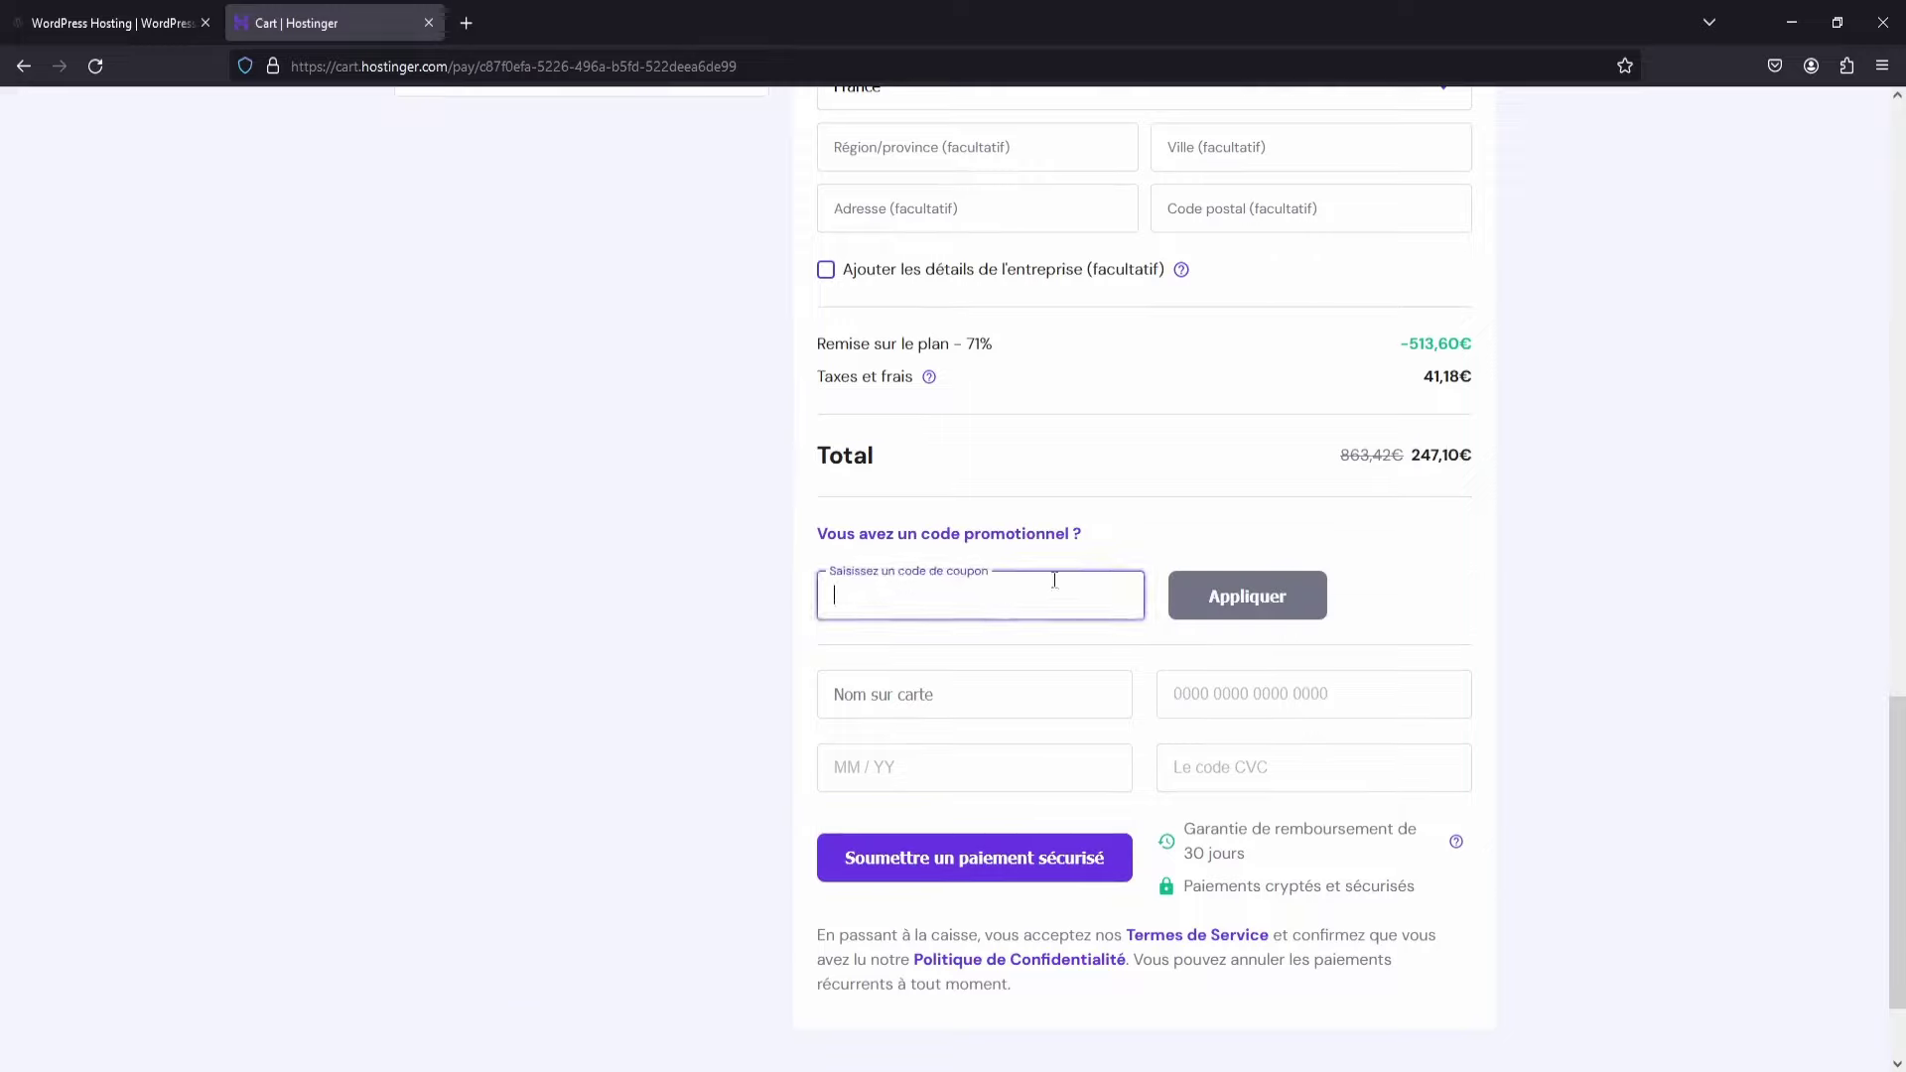
{"action": "type", "text": "FORMATIONVIDEO"}
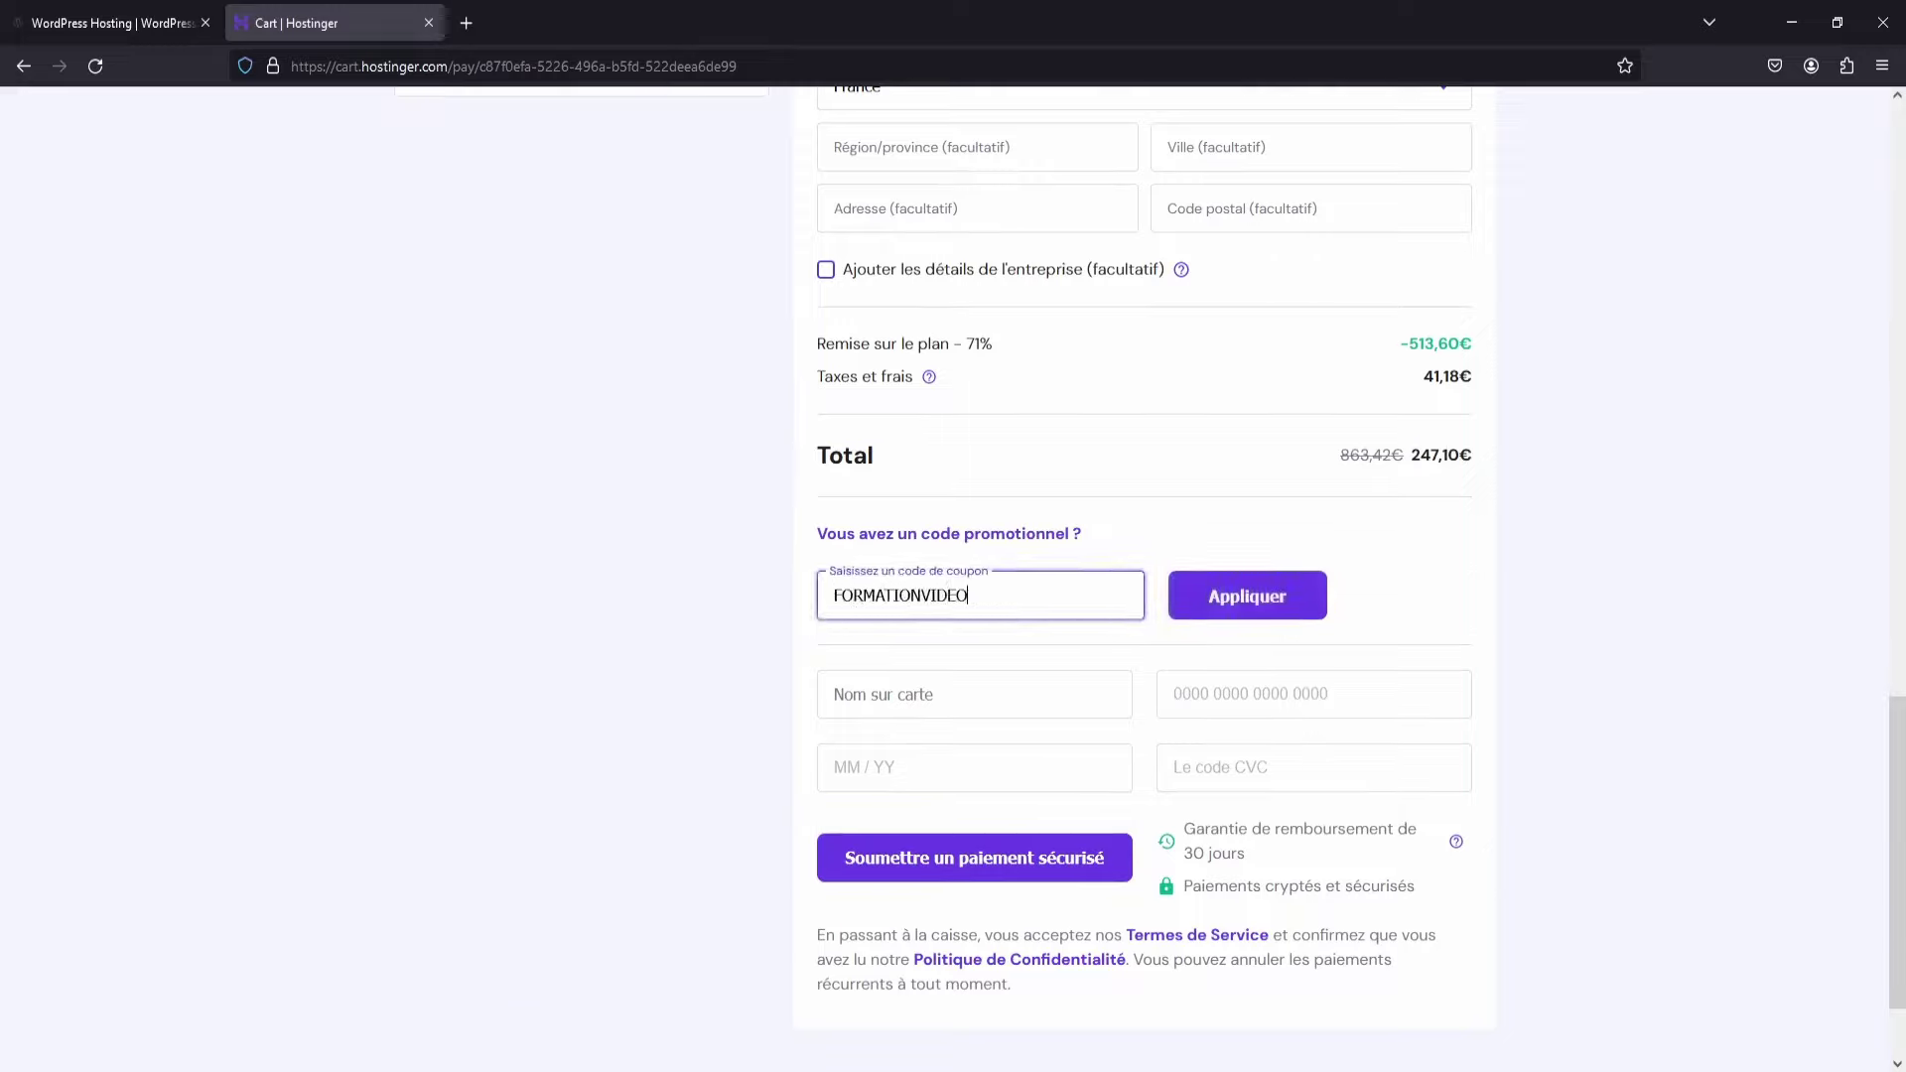
{"action": "left_click", "coordinate": [1248, 599]}
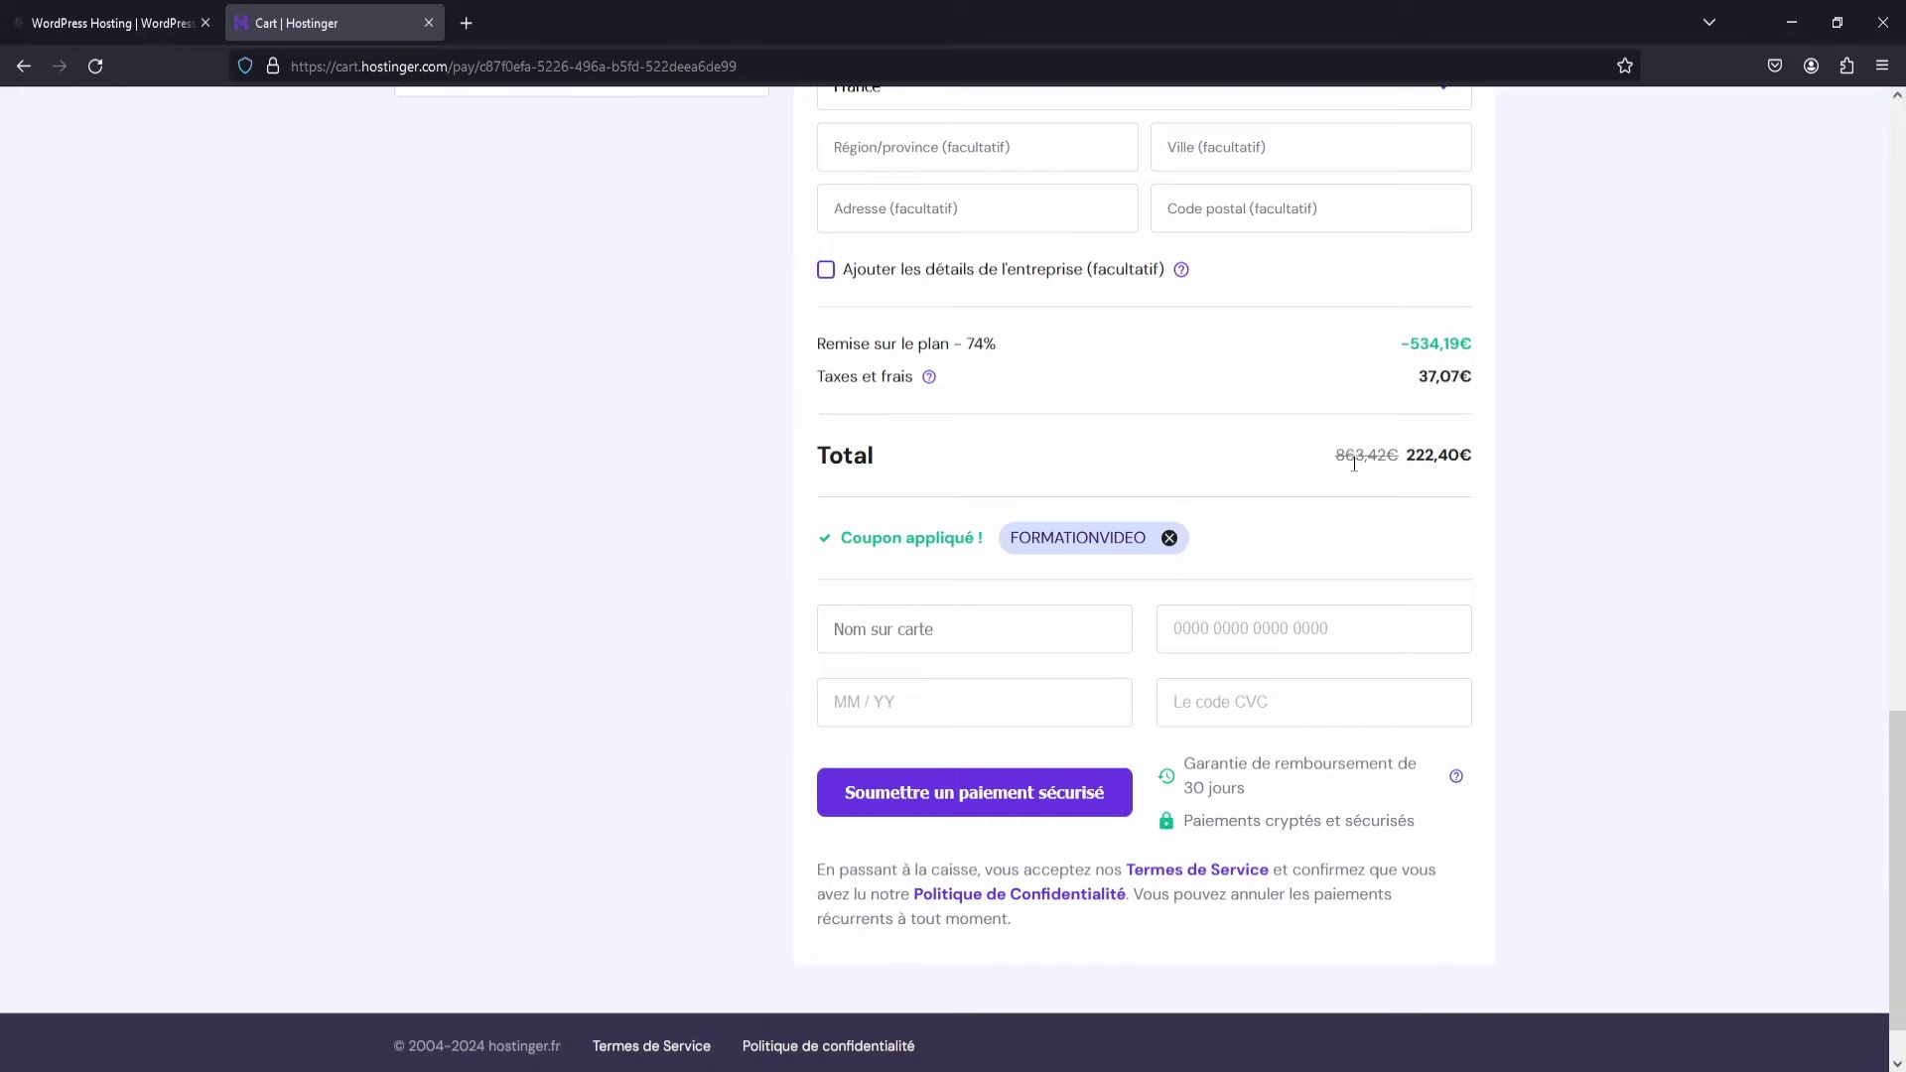
Switch to the WordPress.org hosting page and look through its recommended web hosts.
{"action": "key", "text": "ctrl+Tab"}
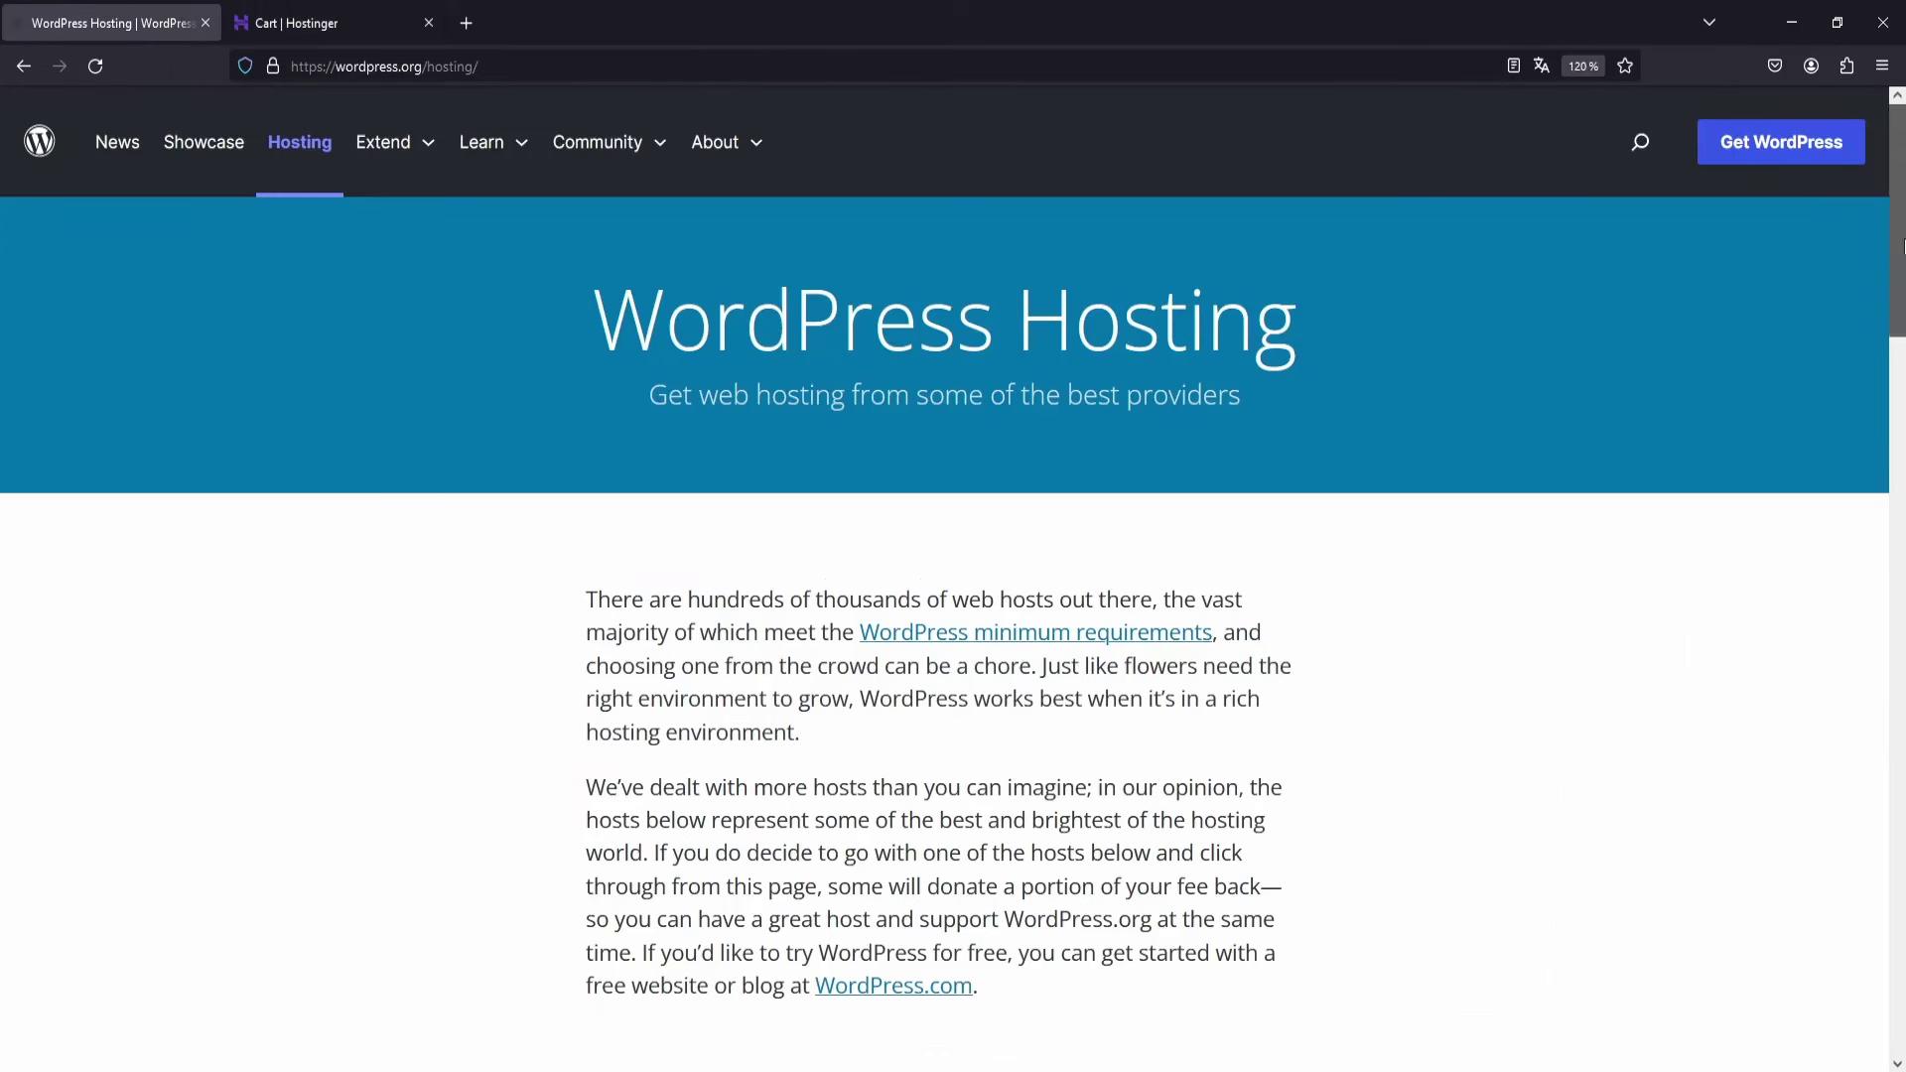
{"action": "scroll", "coordinate": [1401, 539], "scroll_direction": "down", "scroll_amount": 10}
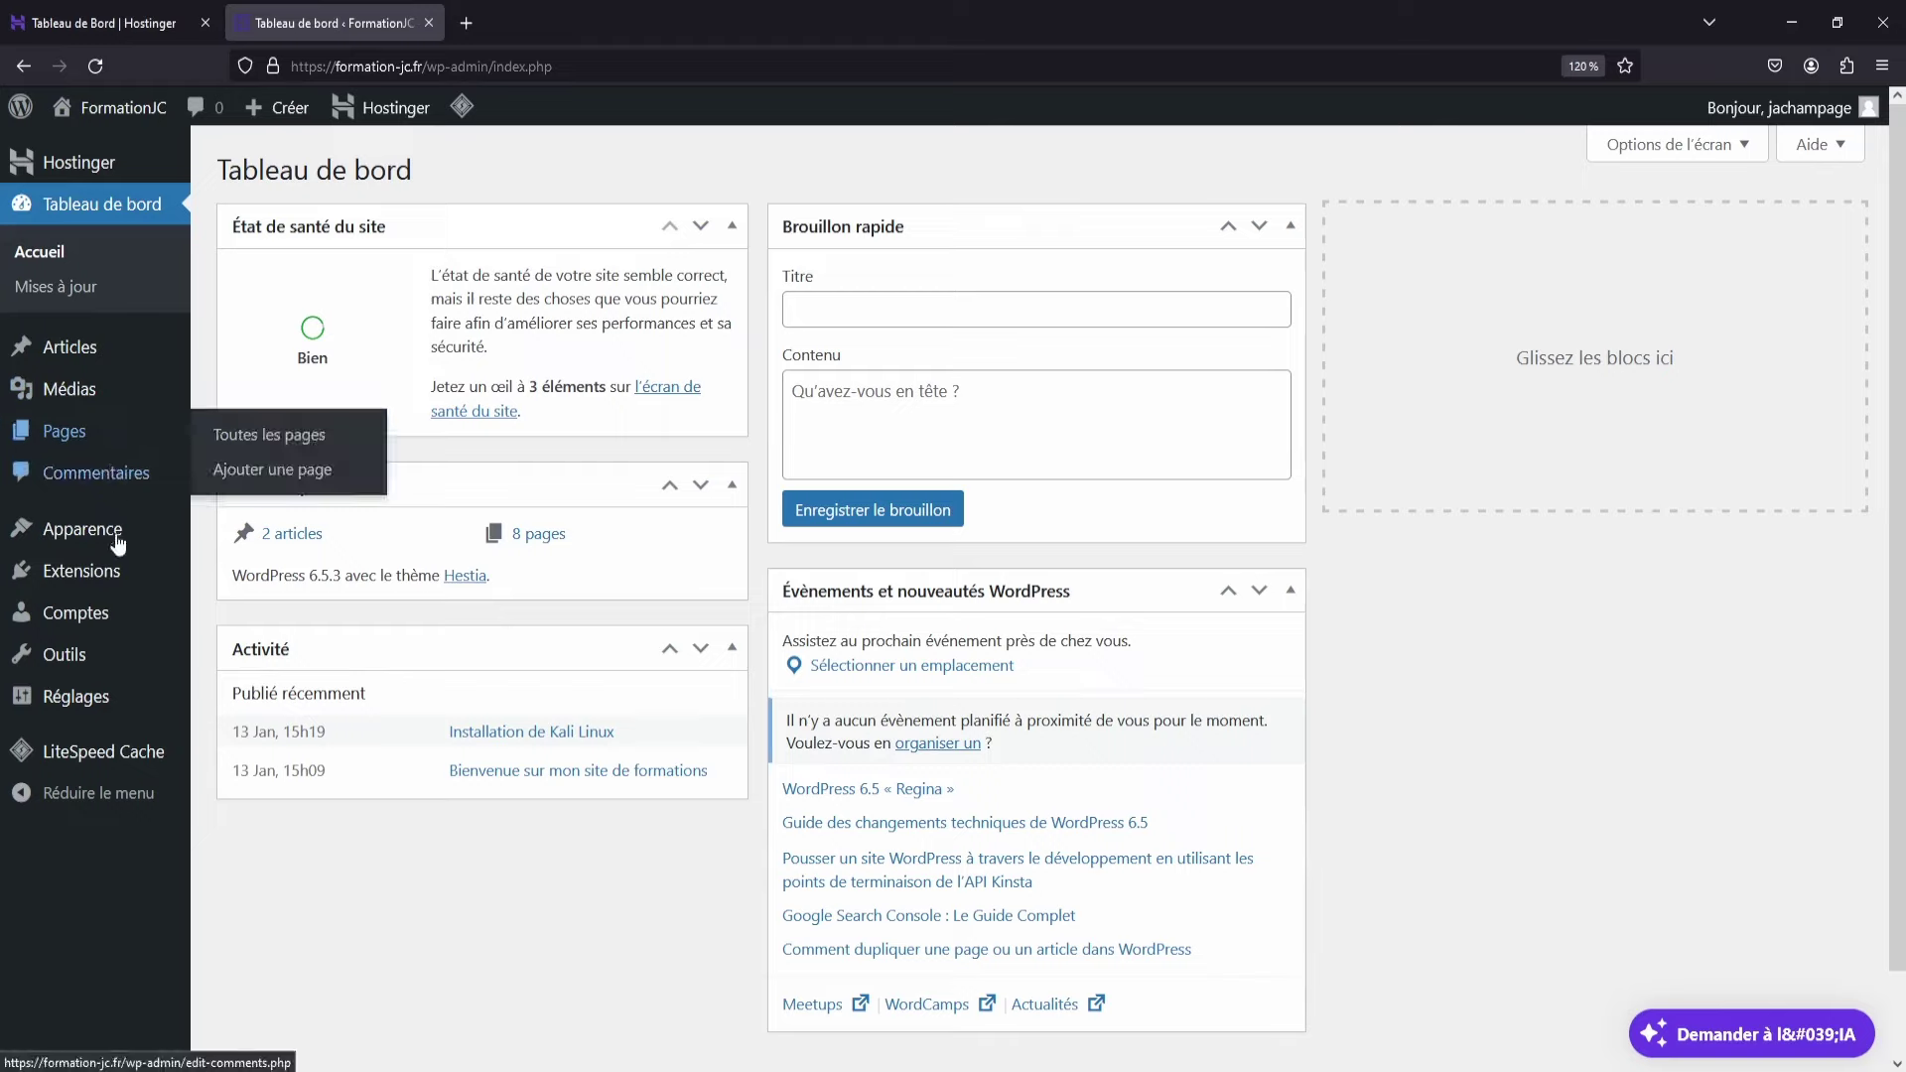
Open the list of user accounts in the WordPress admin and check the existing account's role.
{"action": "mouse_move", "coordinate": [105, 617]}
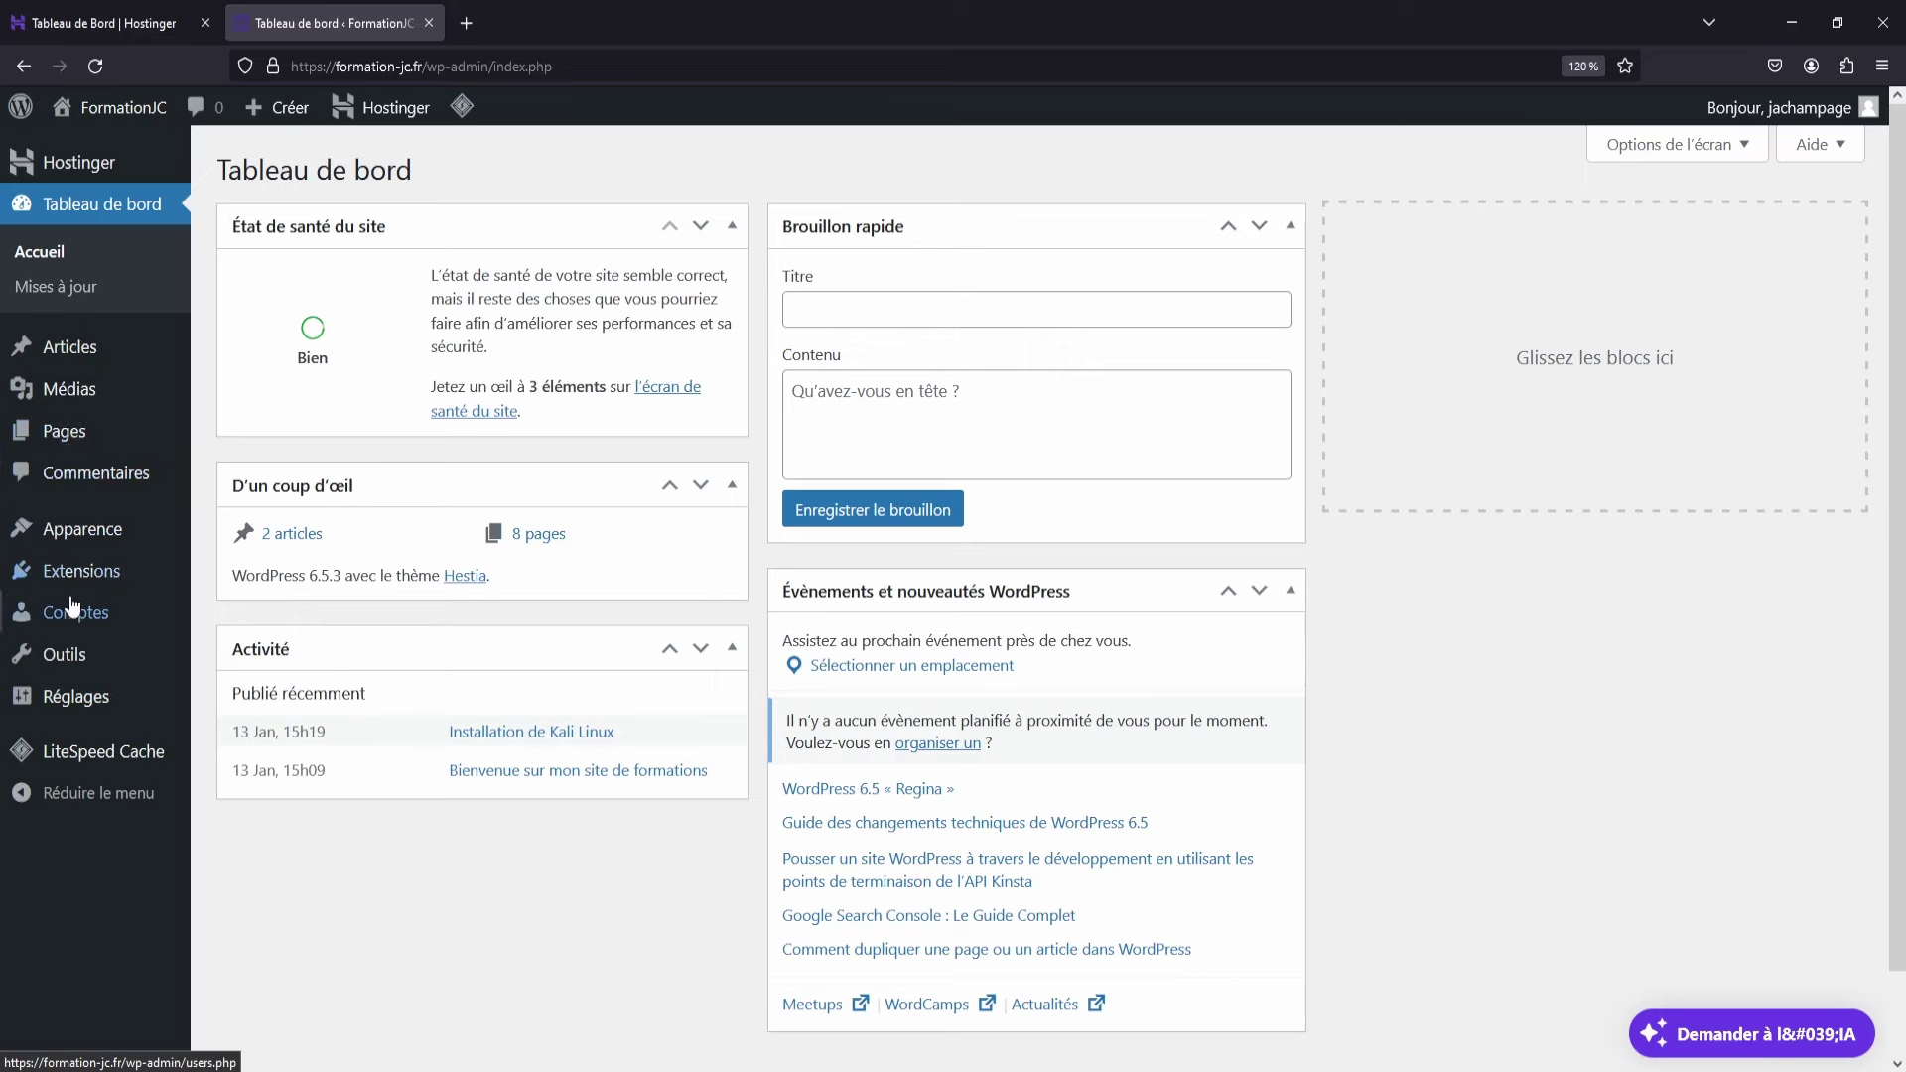
{"action": "left_click", "coordinate": [71, 607]}
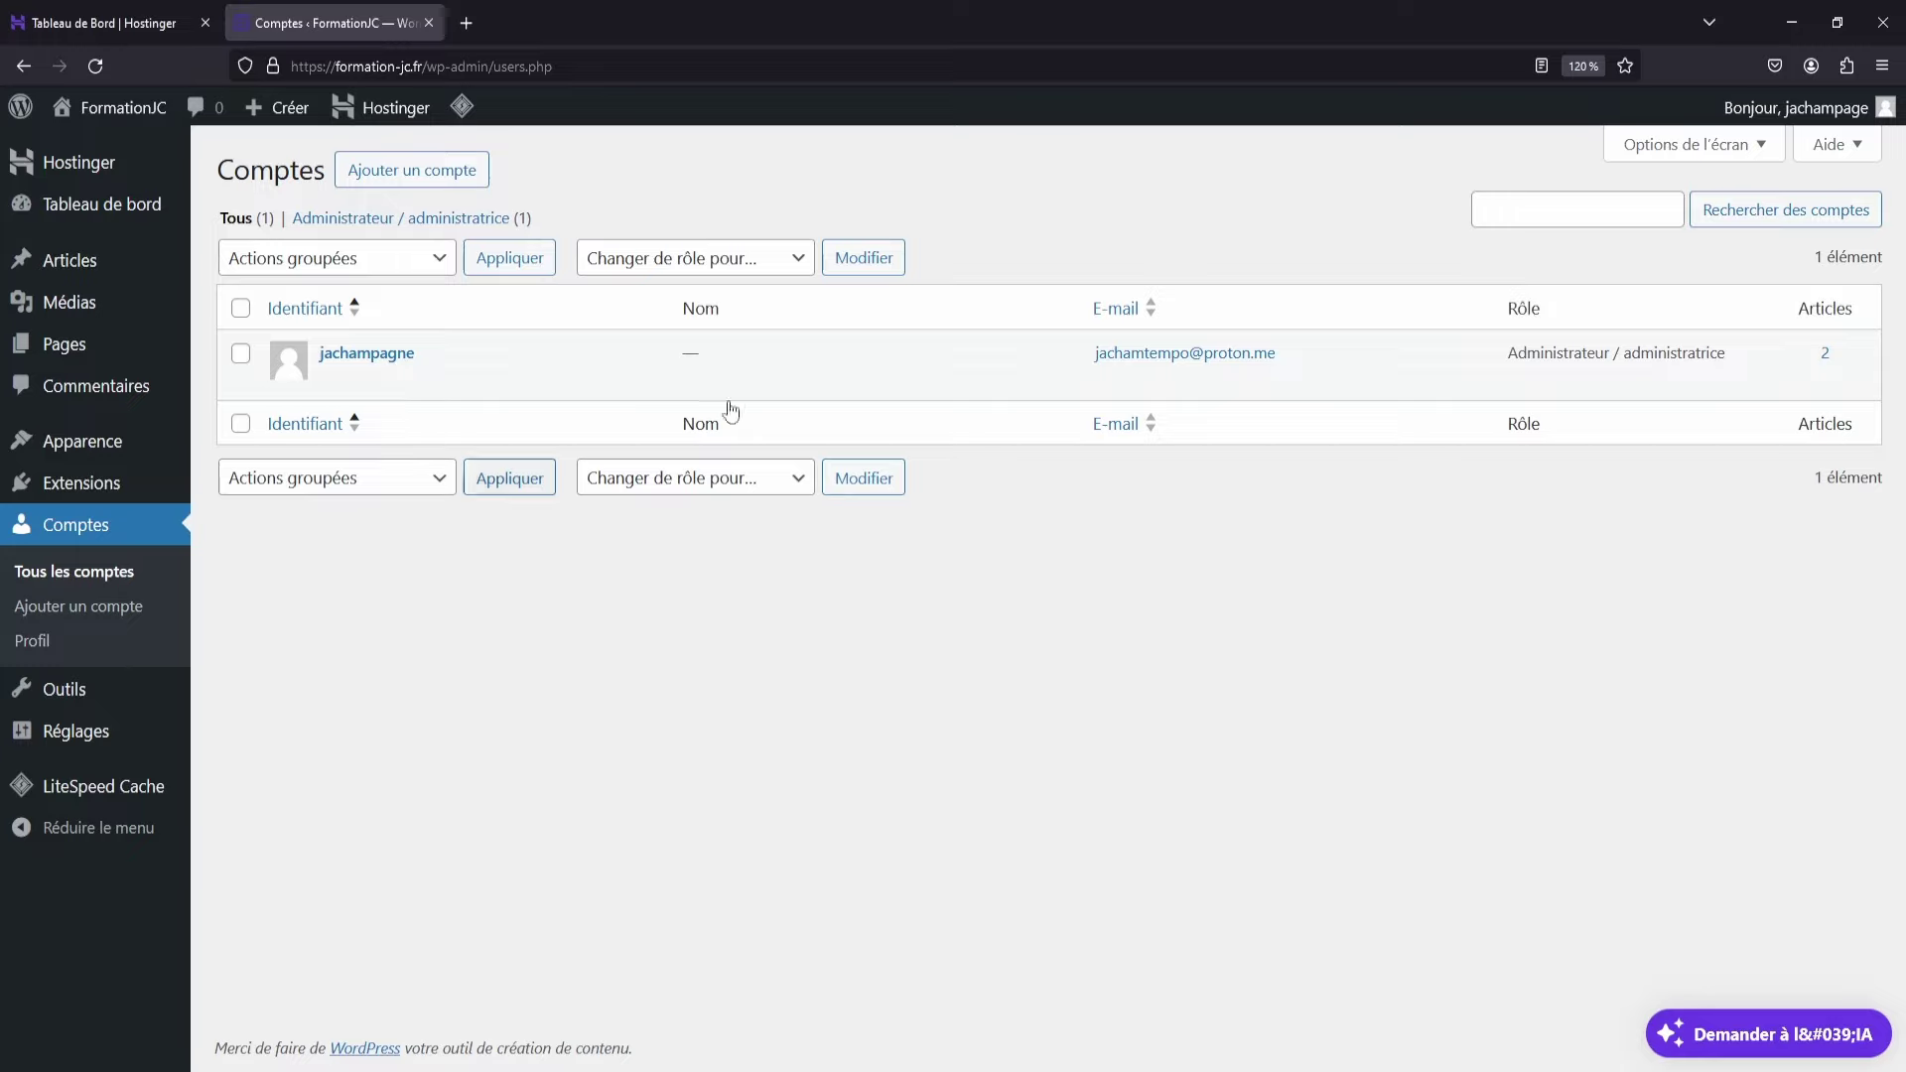
{"action": "double_click", "coordinate": [1553, 352]}
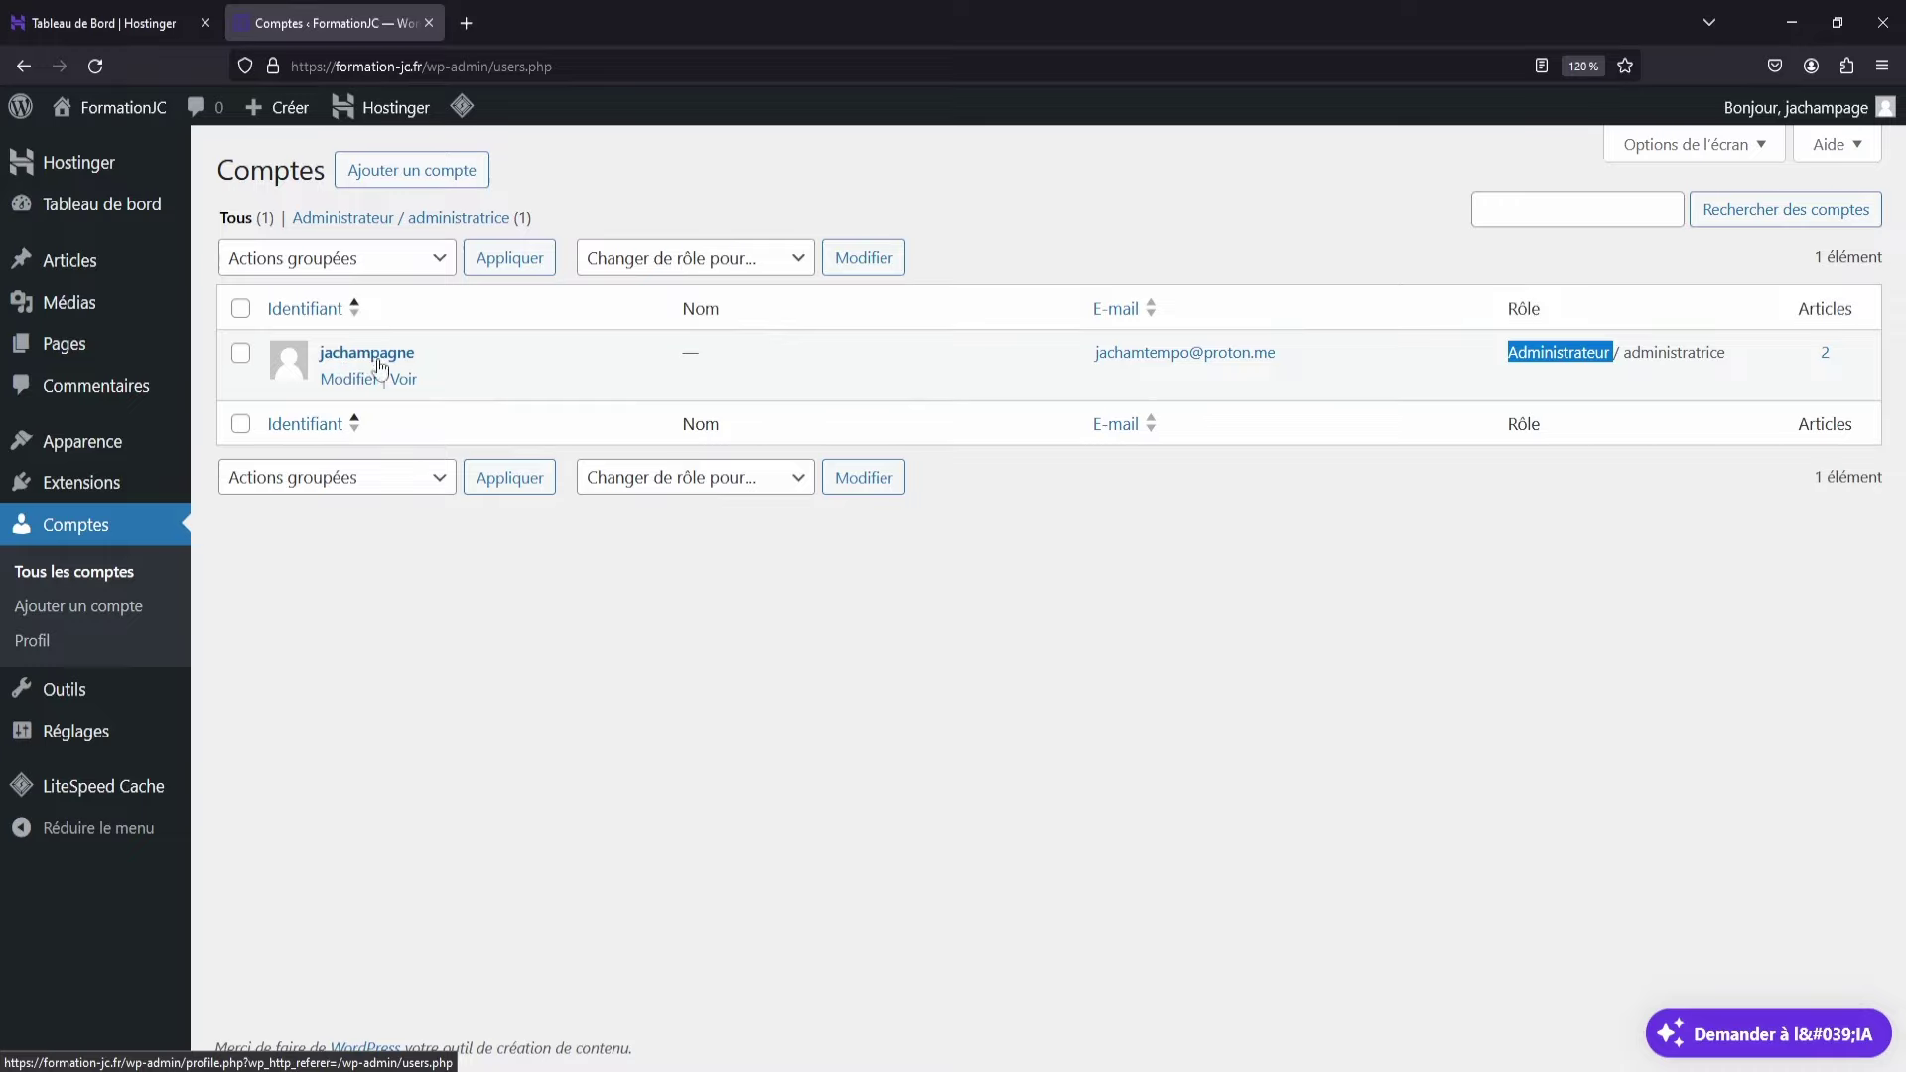
View the existing account's public author page with its articles and return to the accounts list.
{"action": "left_click", "coordinate": [402, 381]}
{"action": "scroll", "coordinate": [1028, 460], "scroll_direction": "down", "scroll_amount": 5}
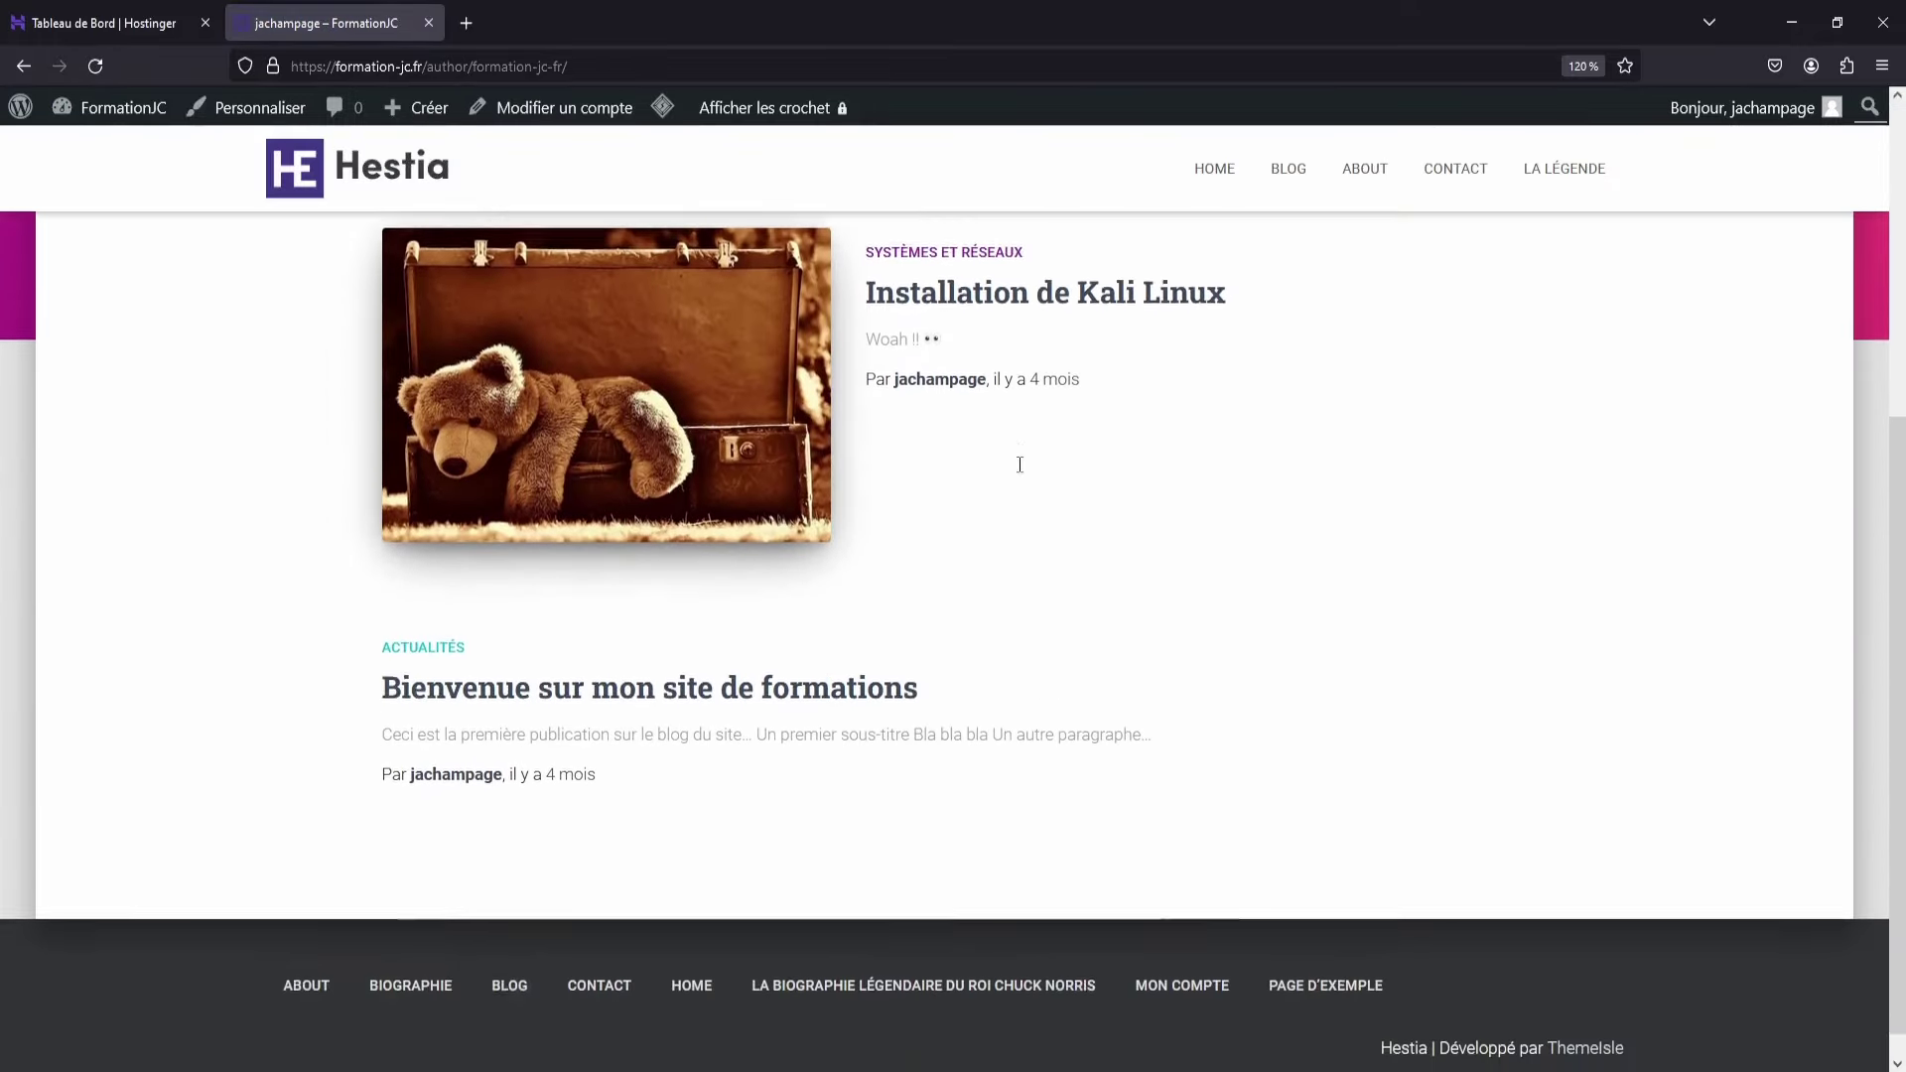
{"action": "scroll", "coordinate": [989, 335], "scroll_direction": "up", "scroll_amount": 5}
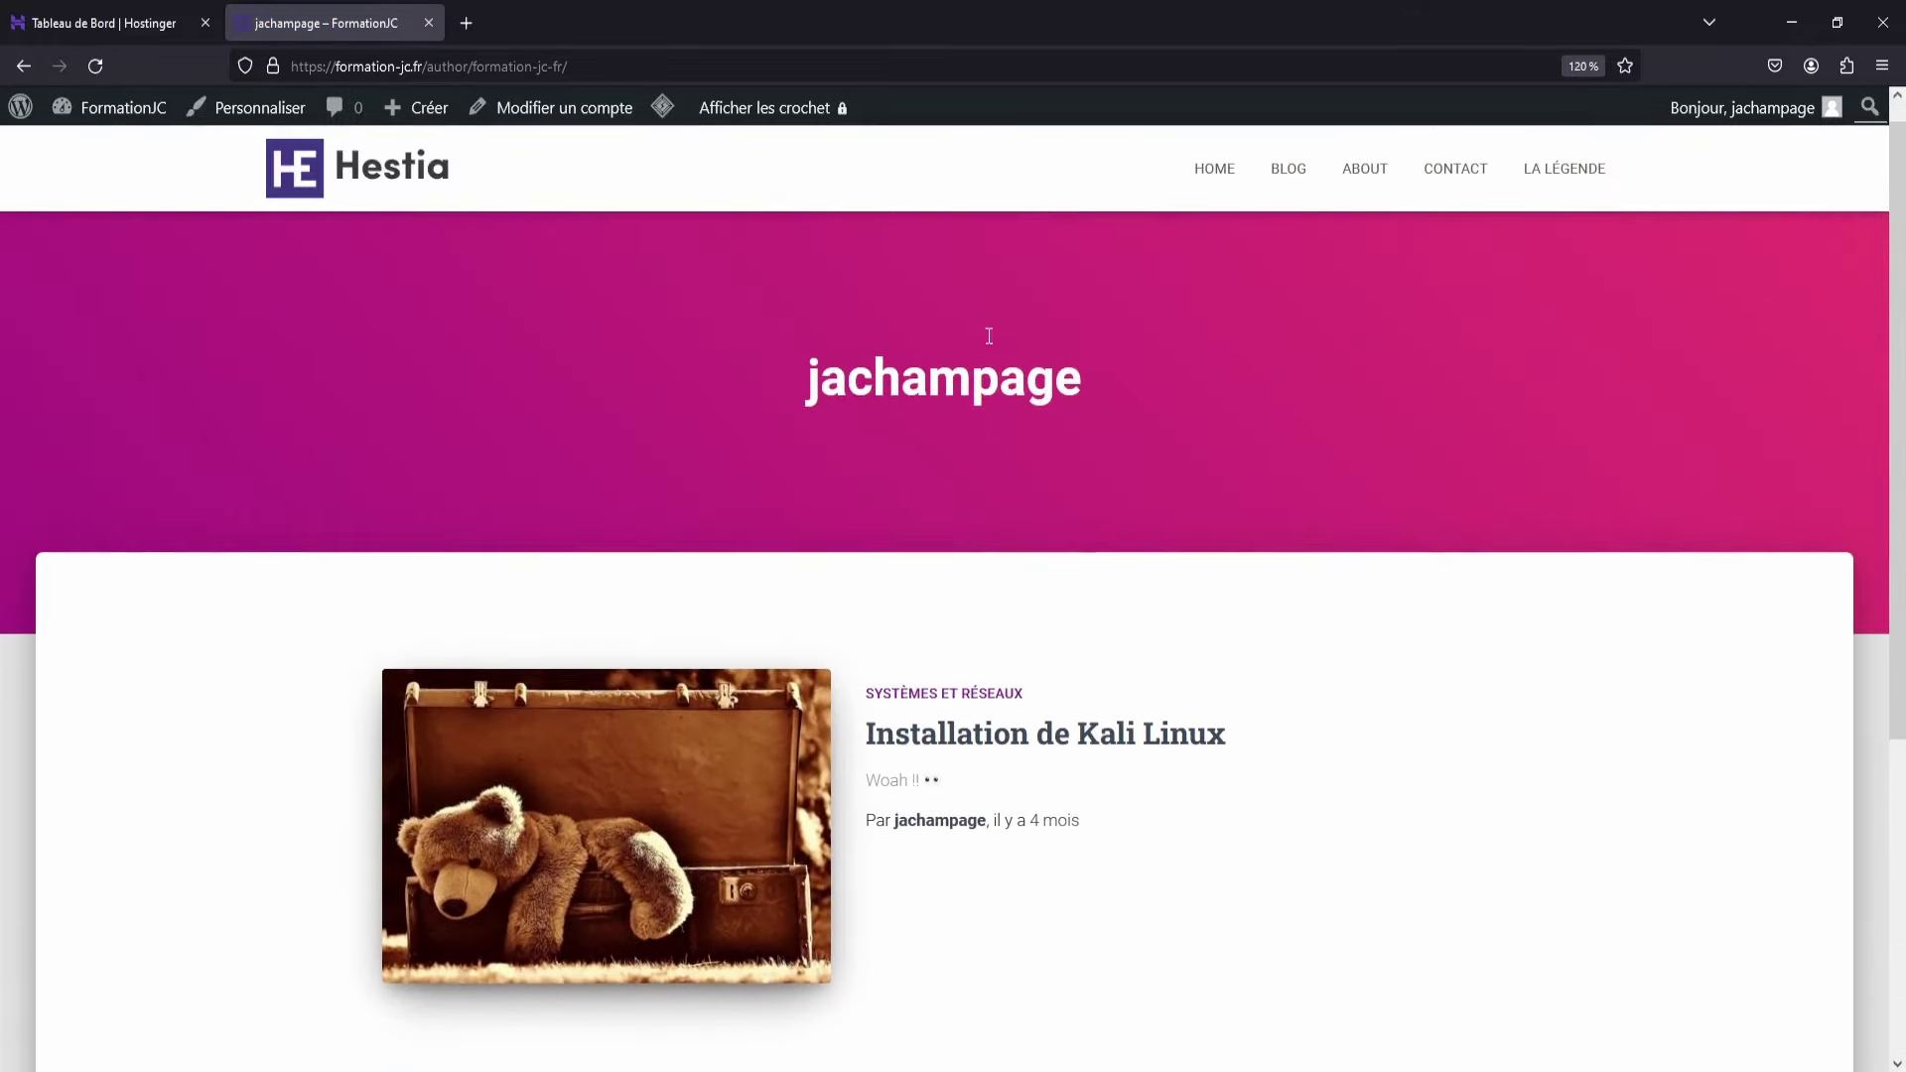
{"action": "left_click", "coordinate": [23, 66]}
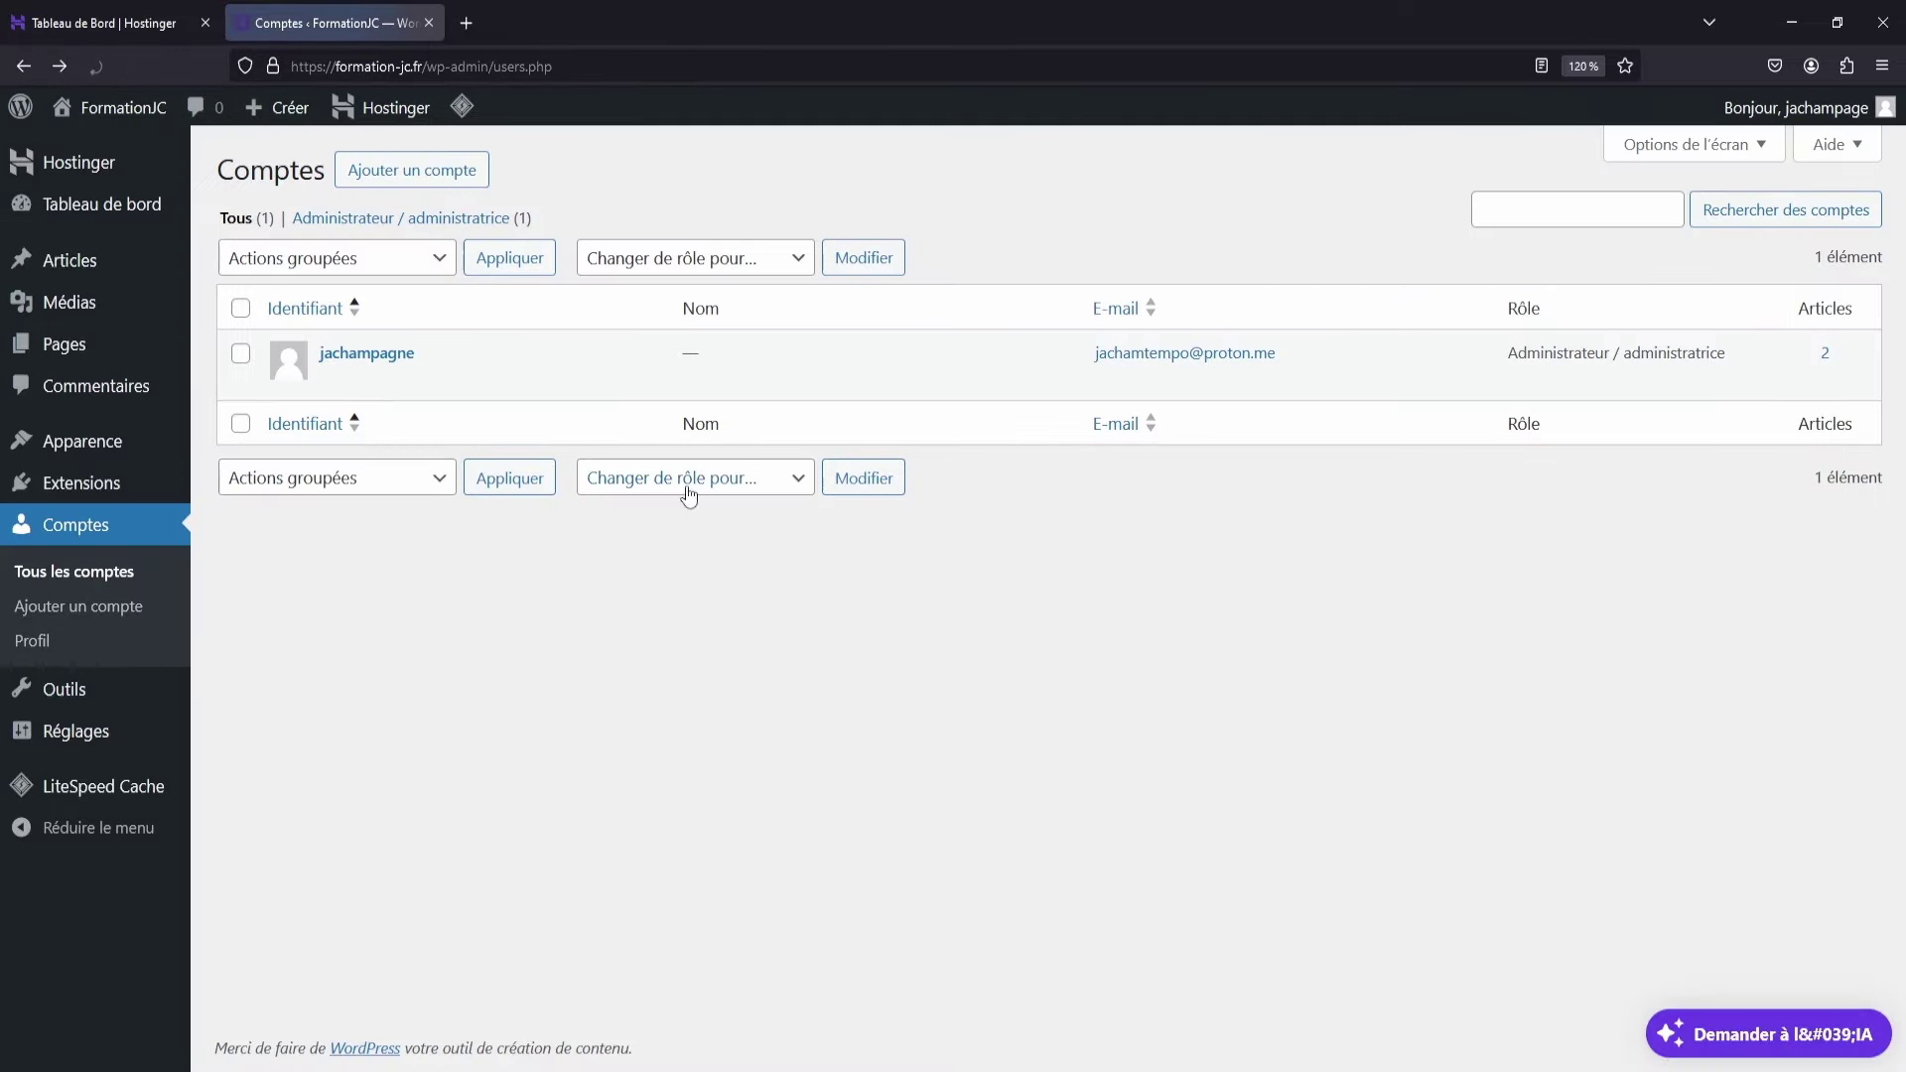
Open the existing account for editing and review its profile settings, from personal options to application passwords.
{"action": "mouse_move", "coordinate": [339, 360]}
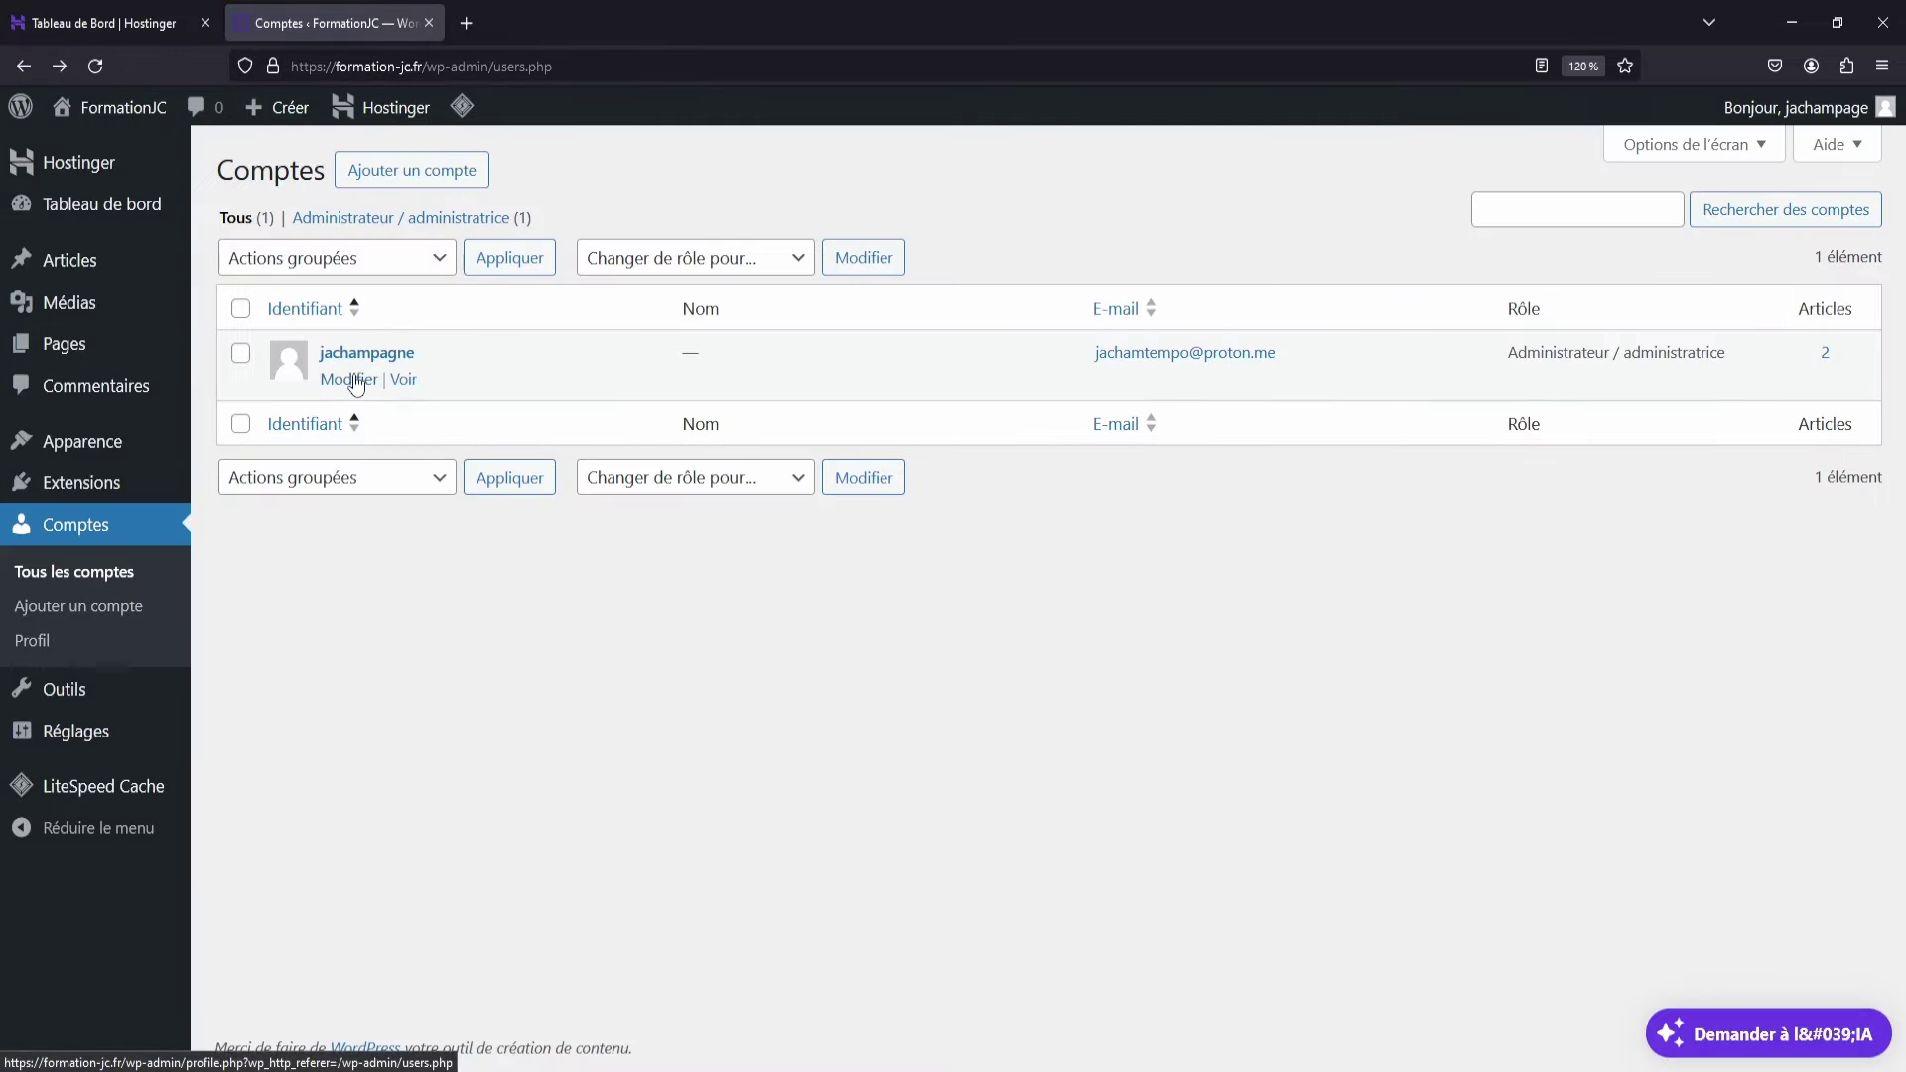
{"action": "left_click", "coordinate": [355, 383]}
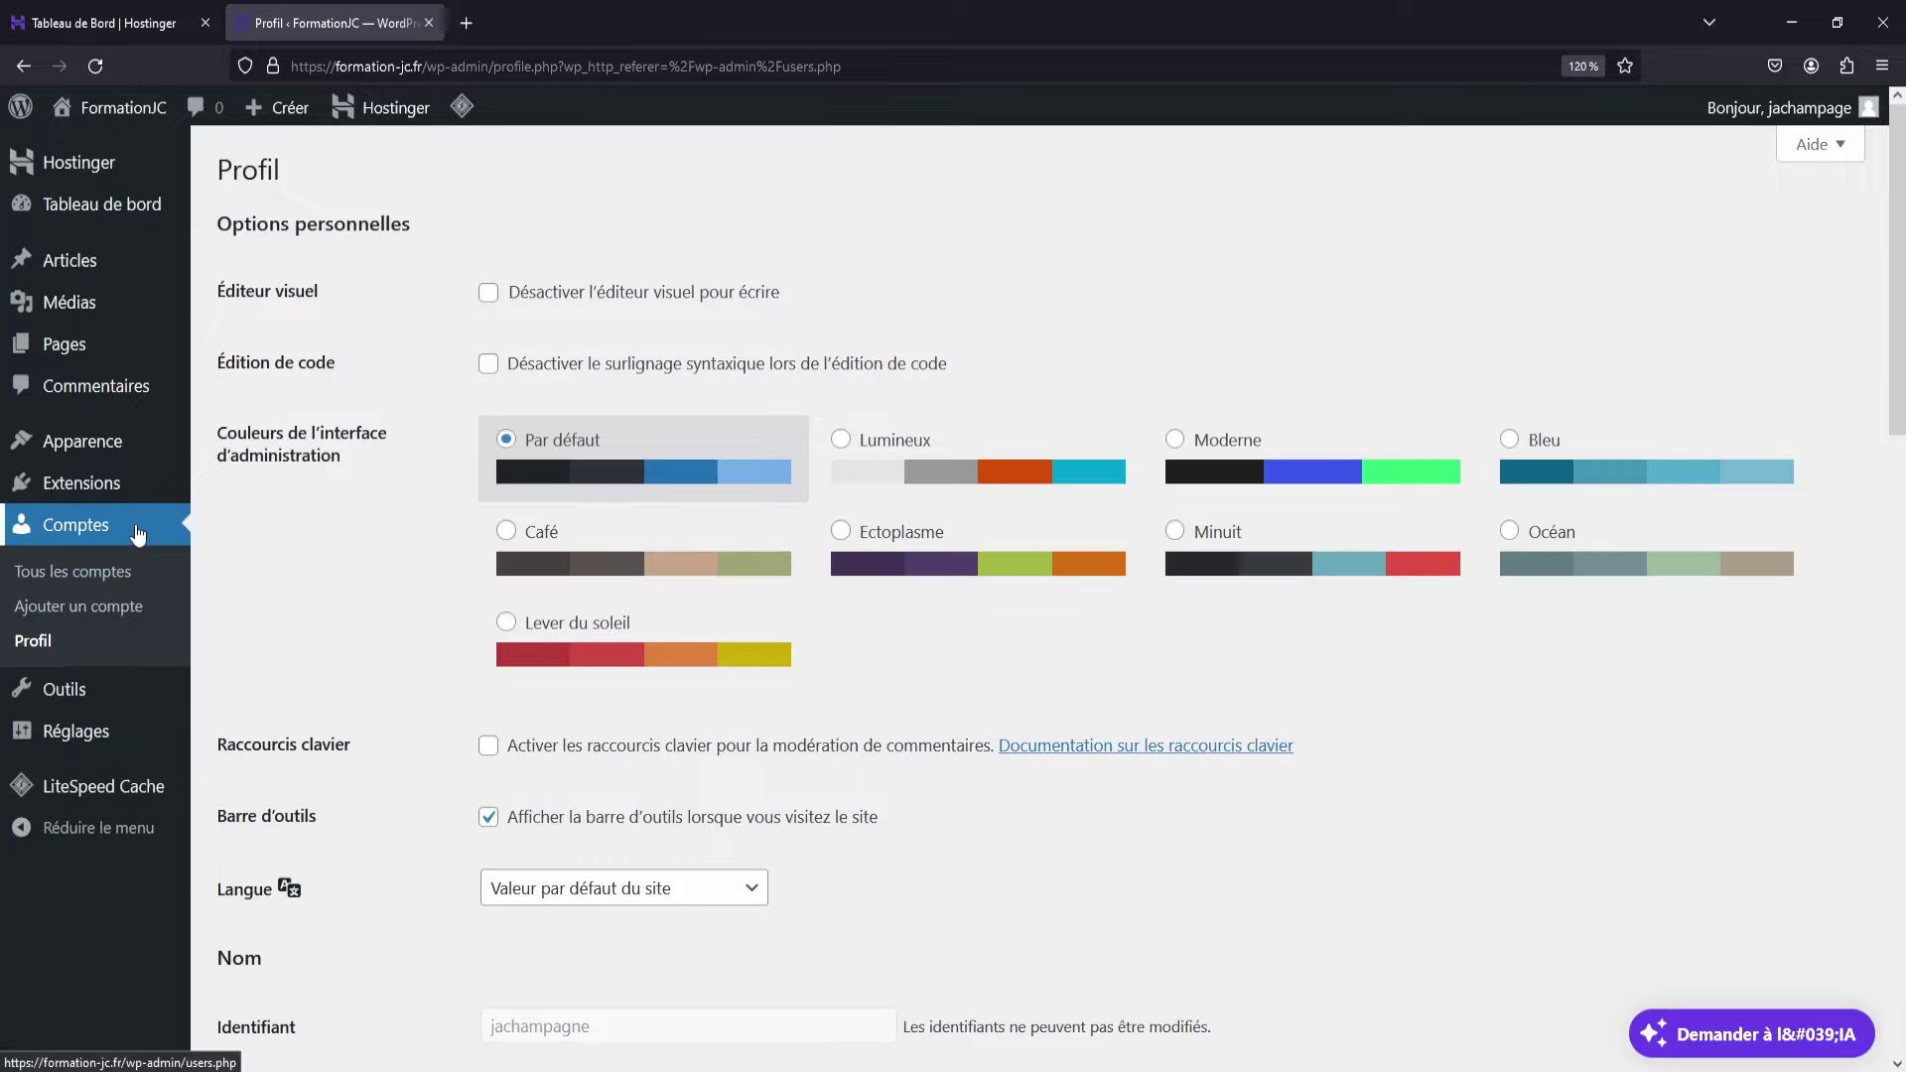
{"action": "scroll", "coordinate": [711, 496], "scroll_direction": "down", "scroll_amount": 10}
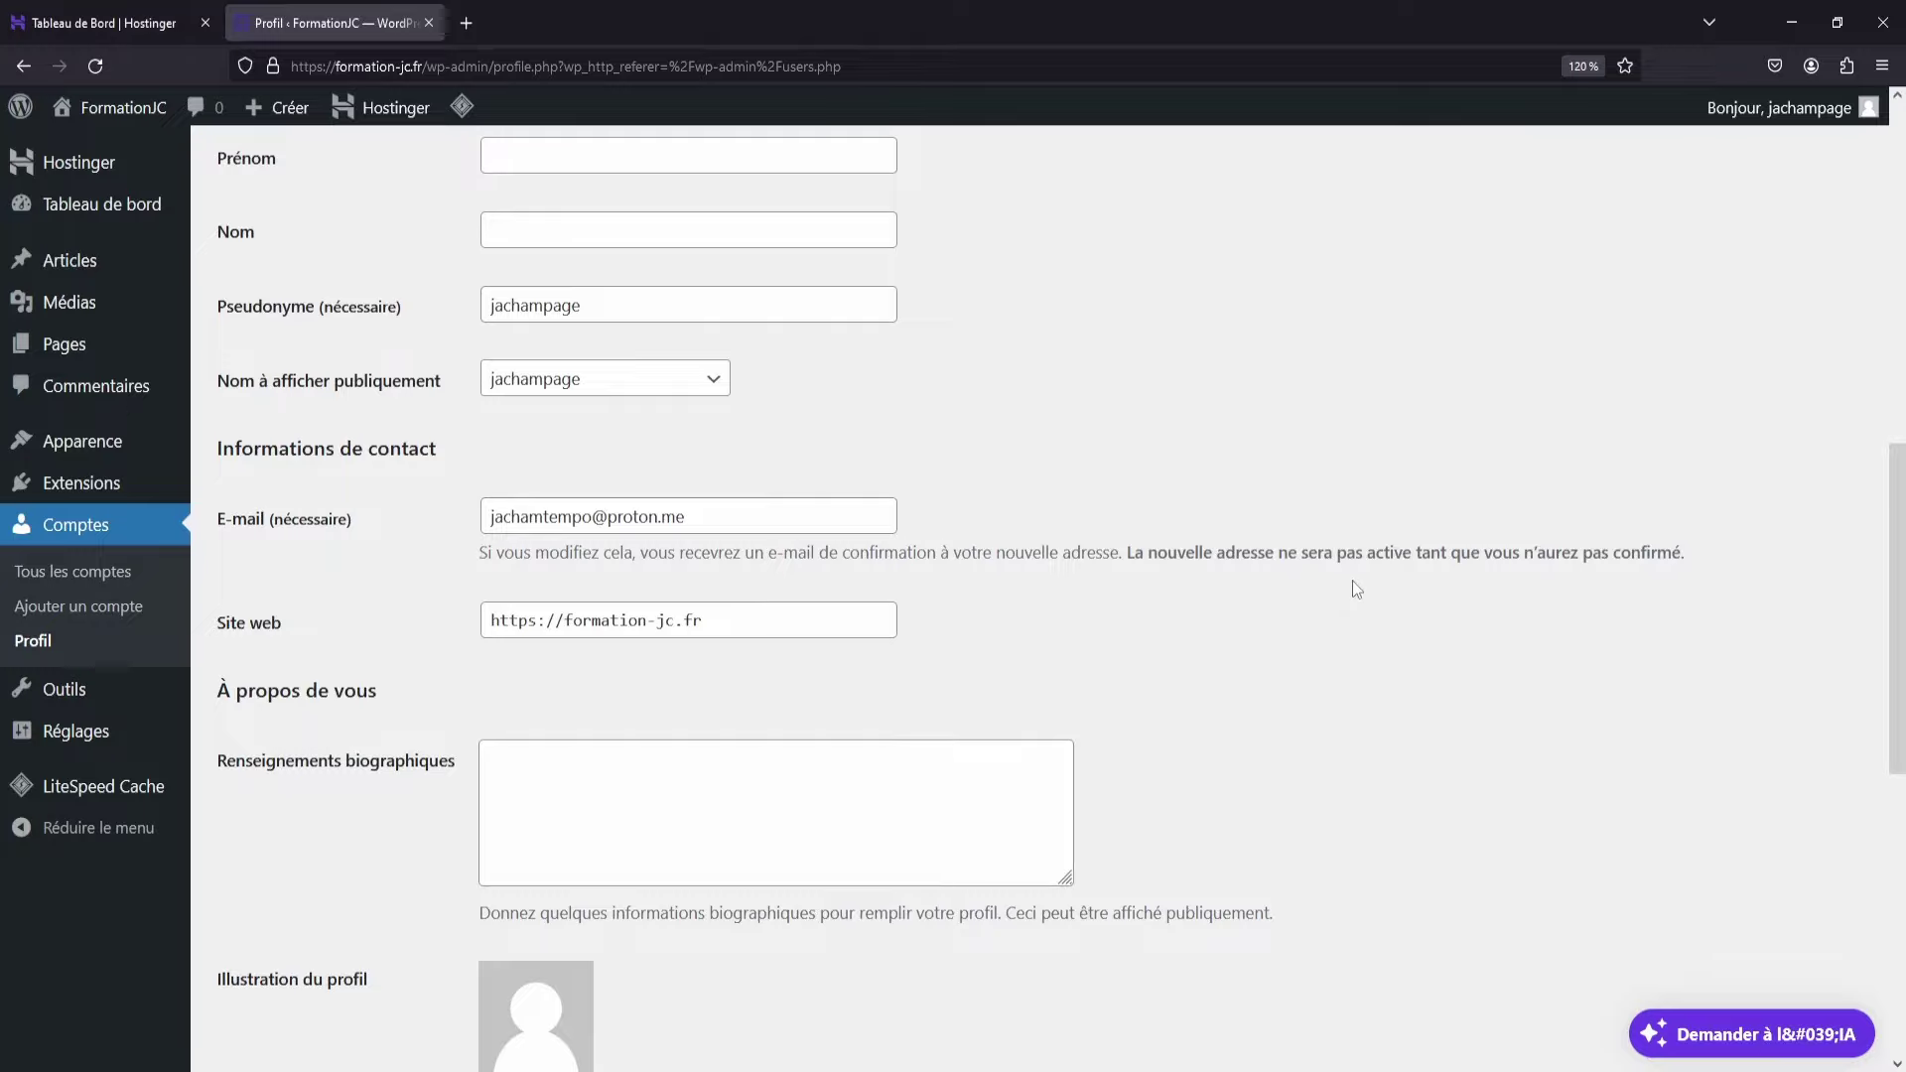
{"action": "scroll", "coordinate": [1338, 567], "scroll_direction": "up", "scroll_amount": 10}
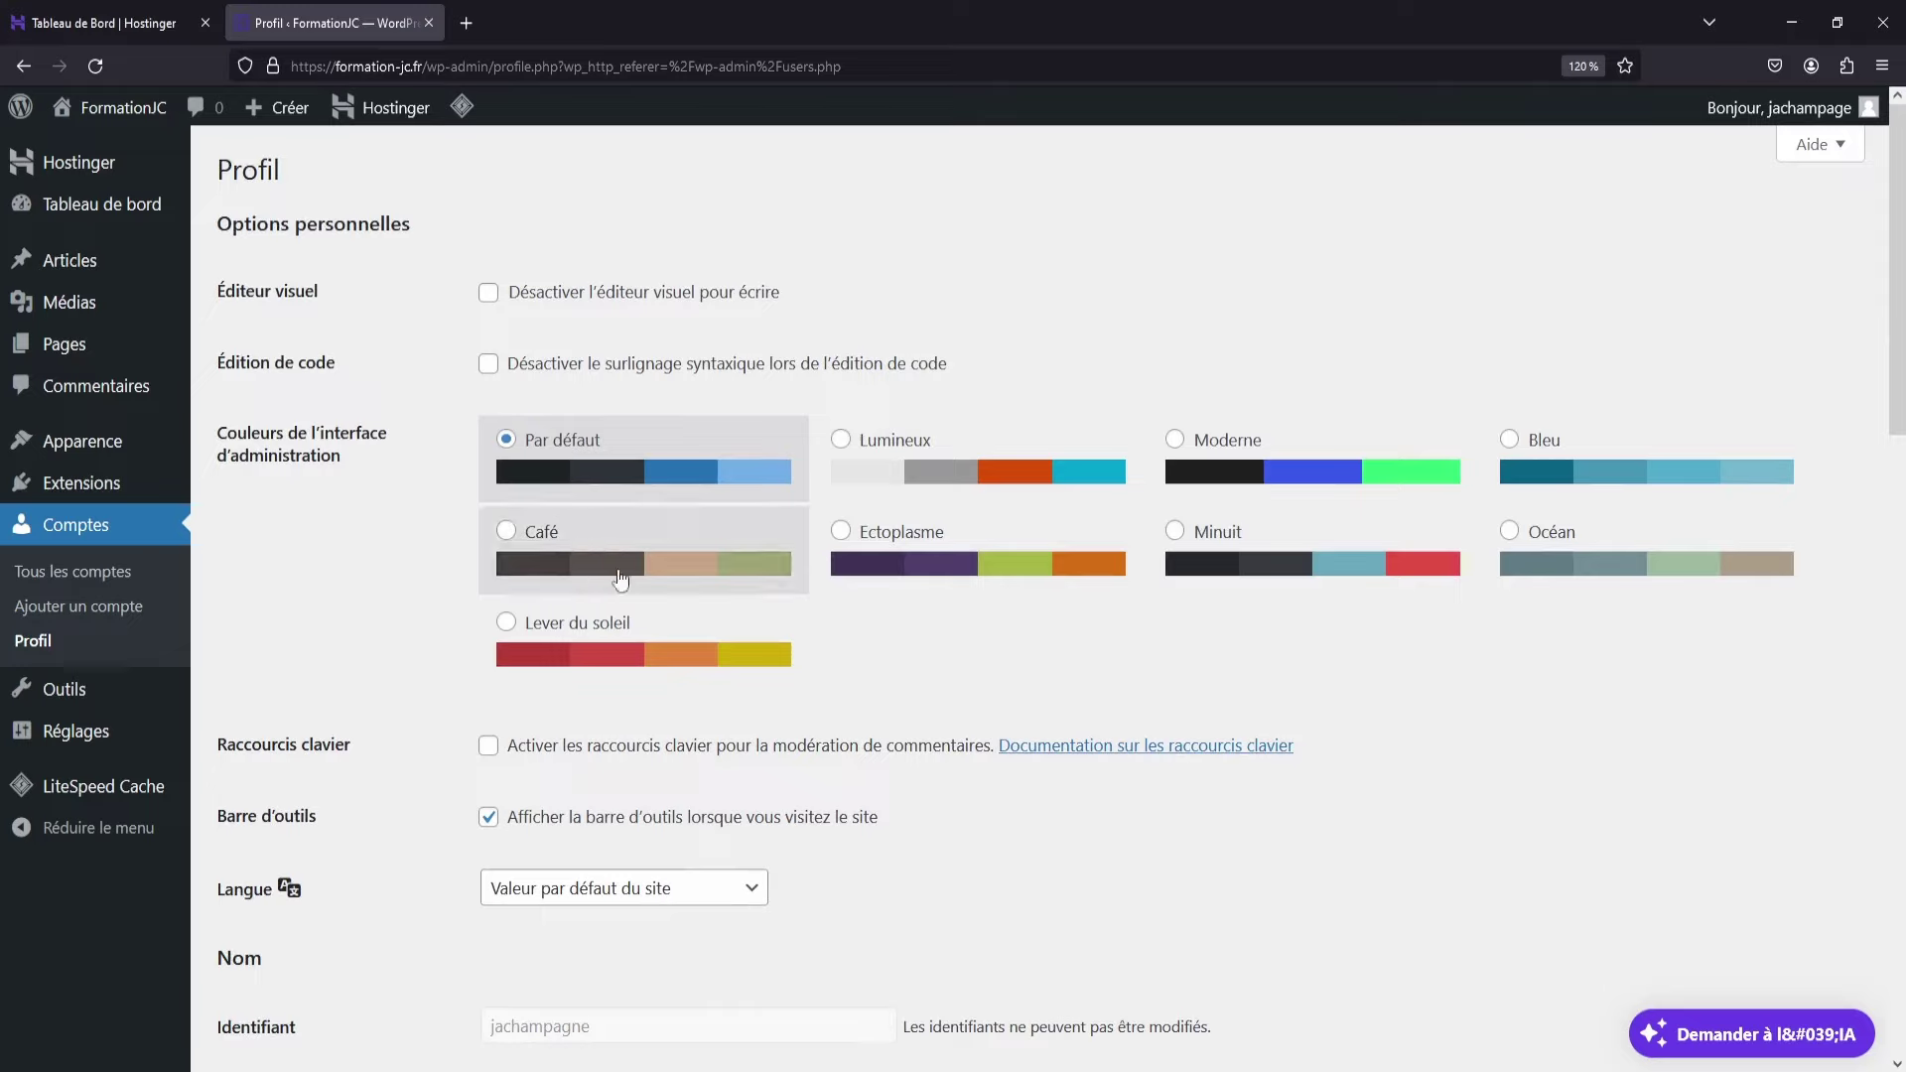
{"action": "scroll", "coordinate": [1051, 326], "scroll_direction": "down", "scroll_amount": 8}
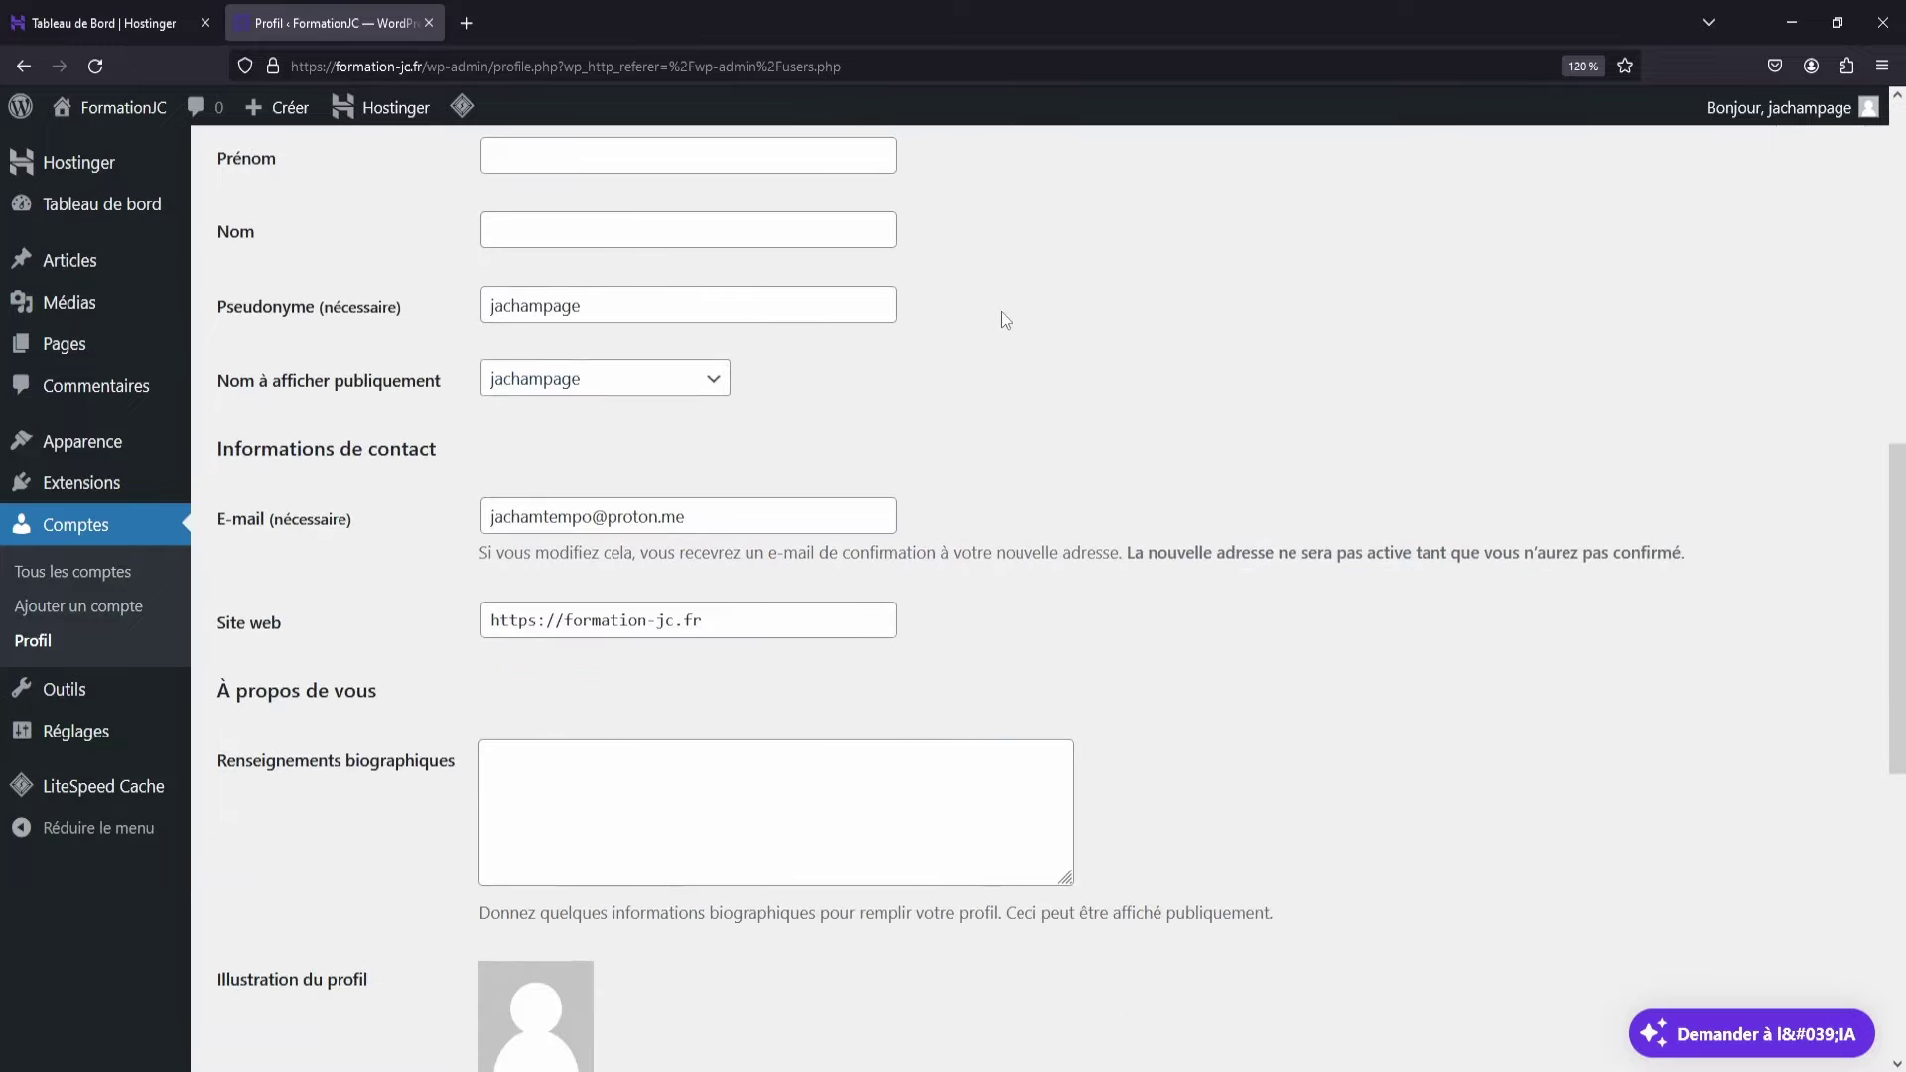
{"action": "scroll", "coordinate": [961, 308], "scroll_direction": "down", "scroll_amount": 8}
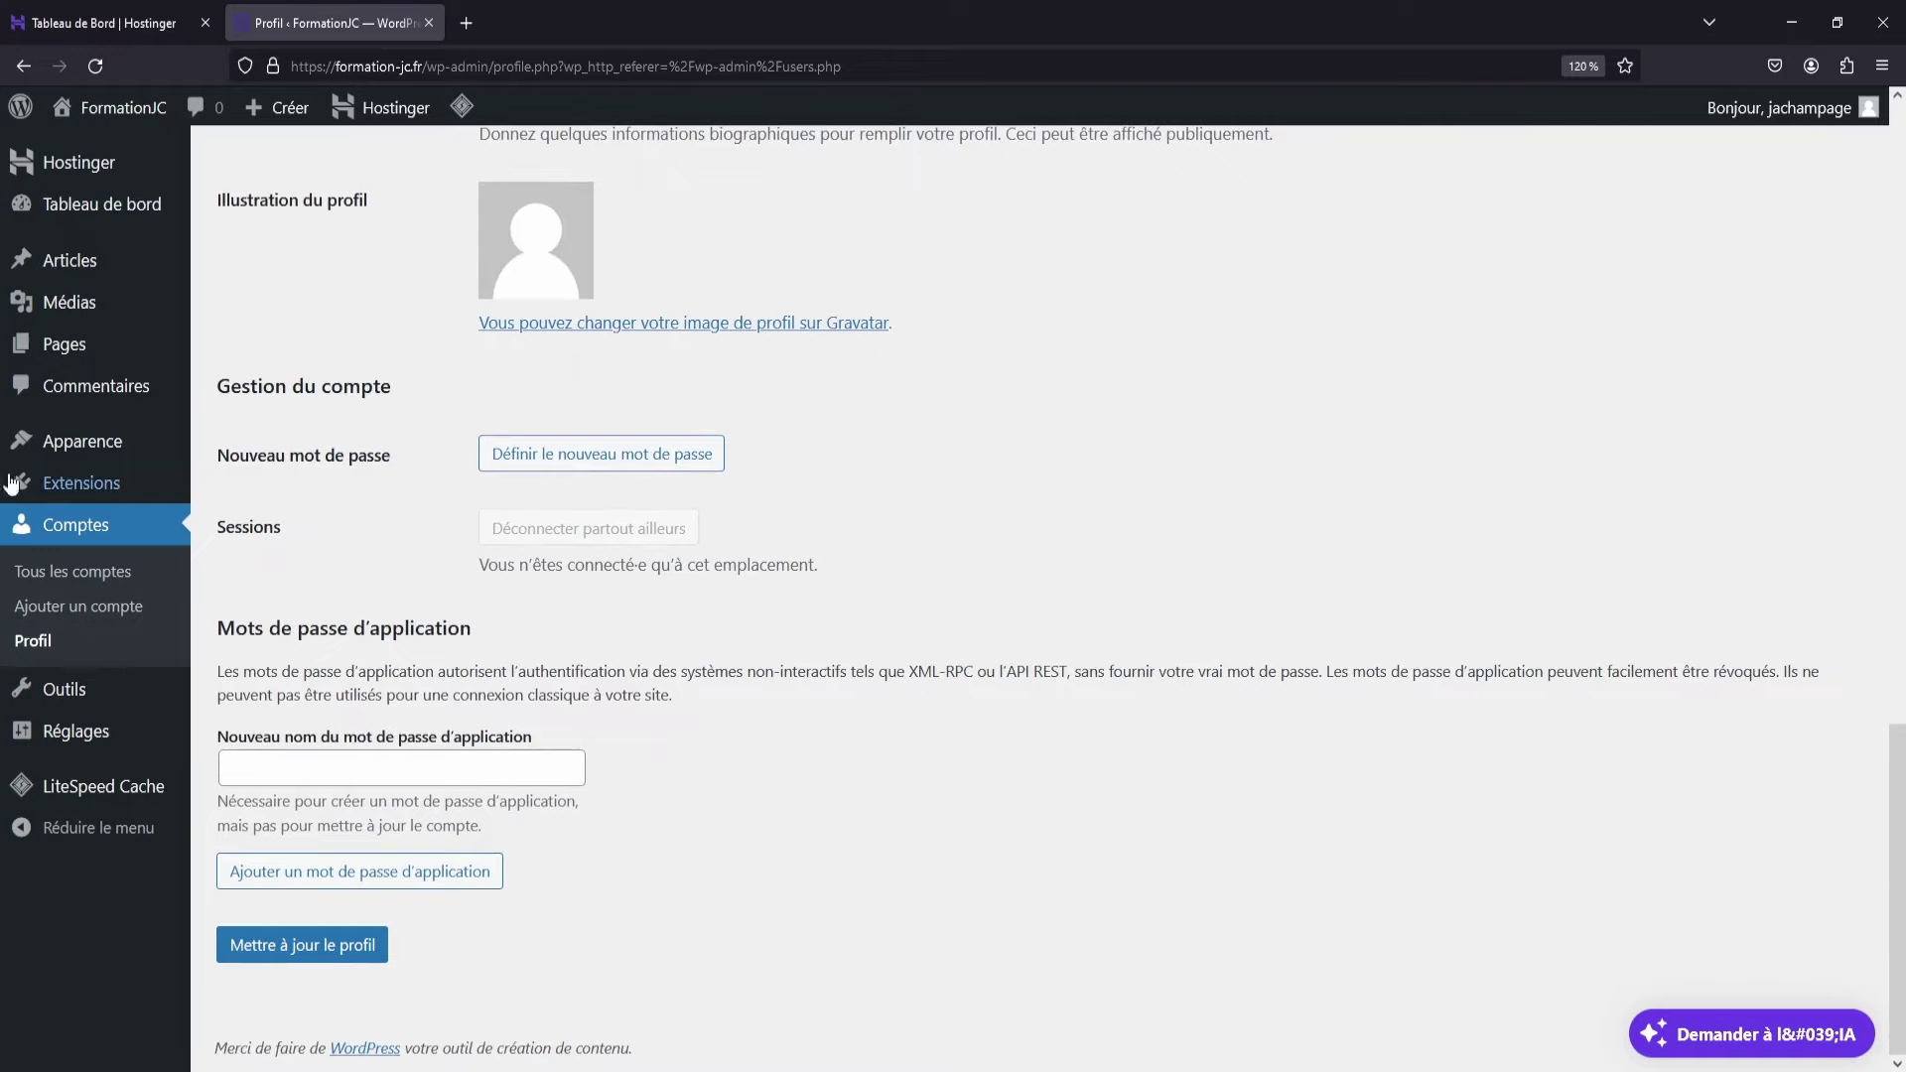
Go back to the list of all accounts and open the current account's own profile page.
{"action": "left_click", "coordinate": [69, 575]}
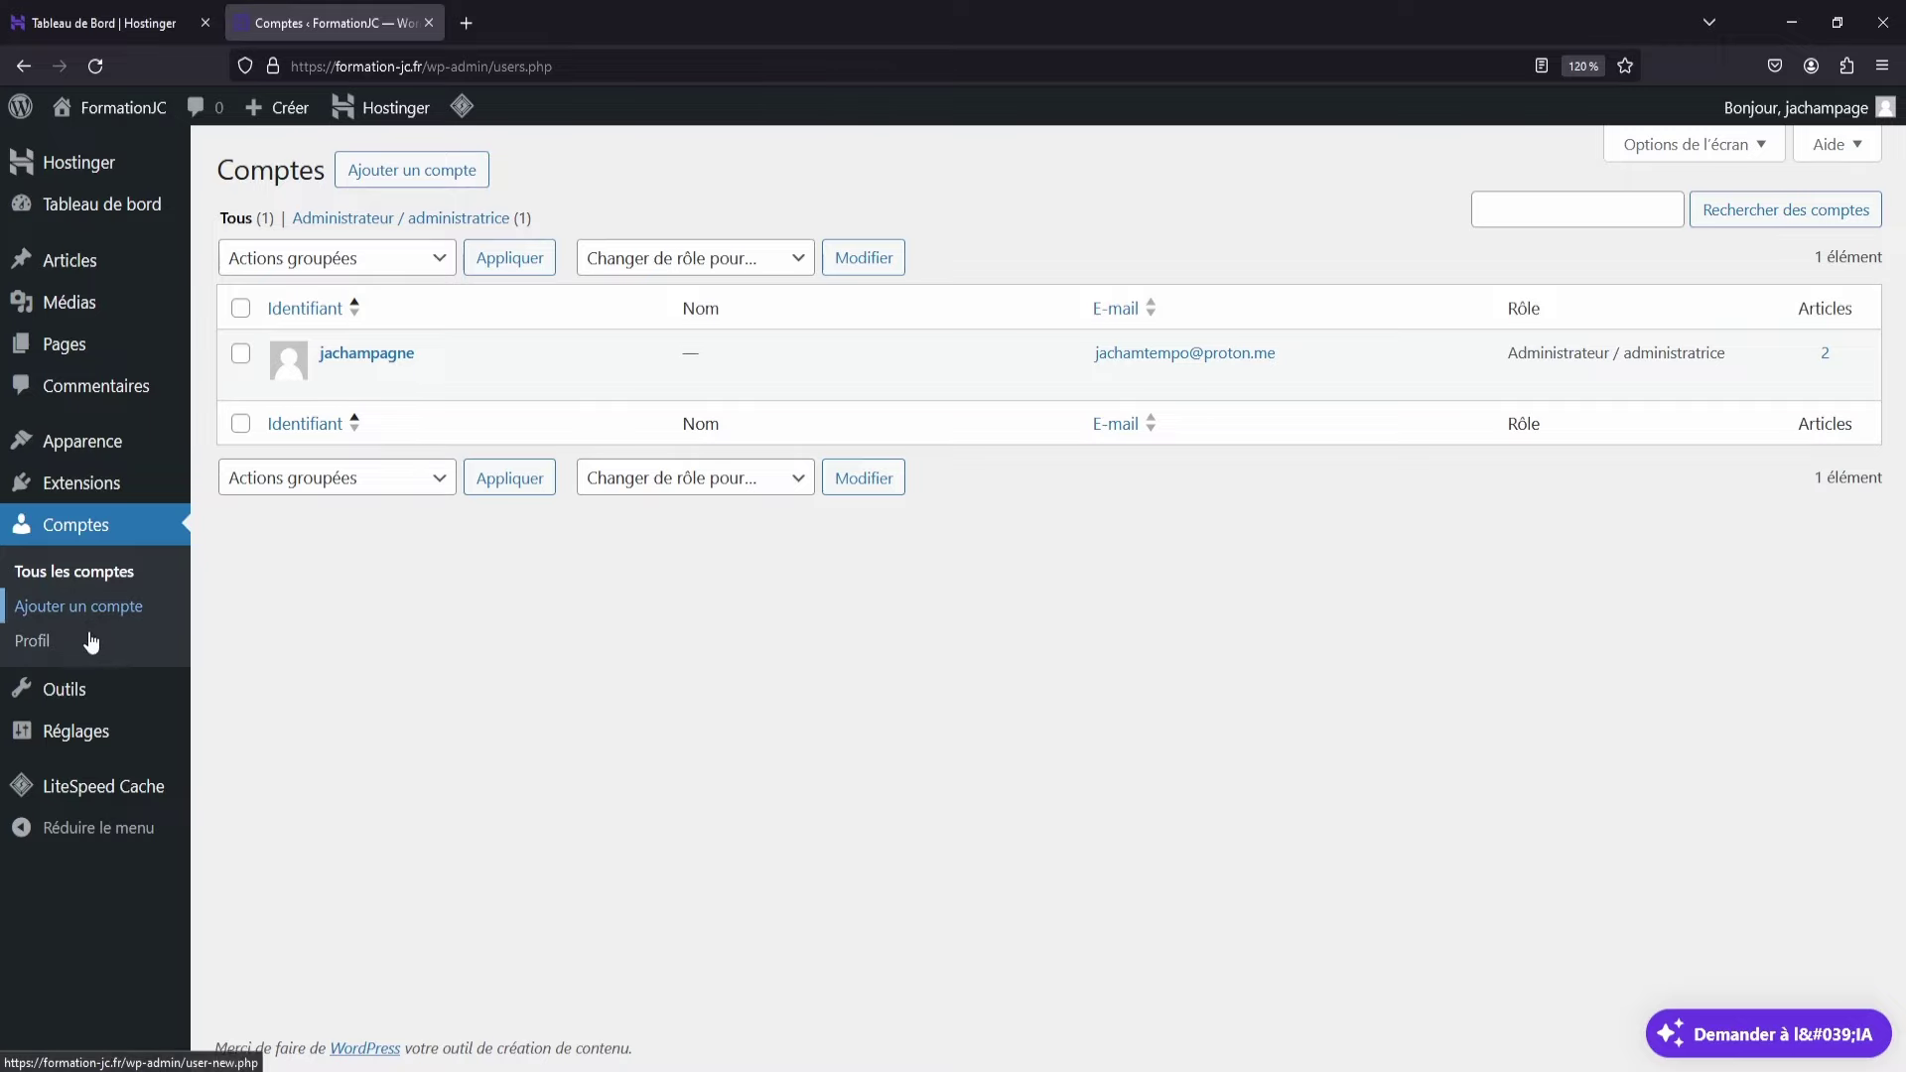
{"action": "left_click", "coordinate": [36, 640]}
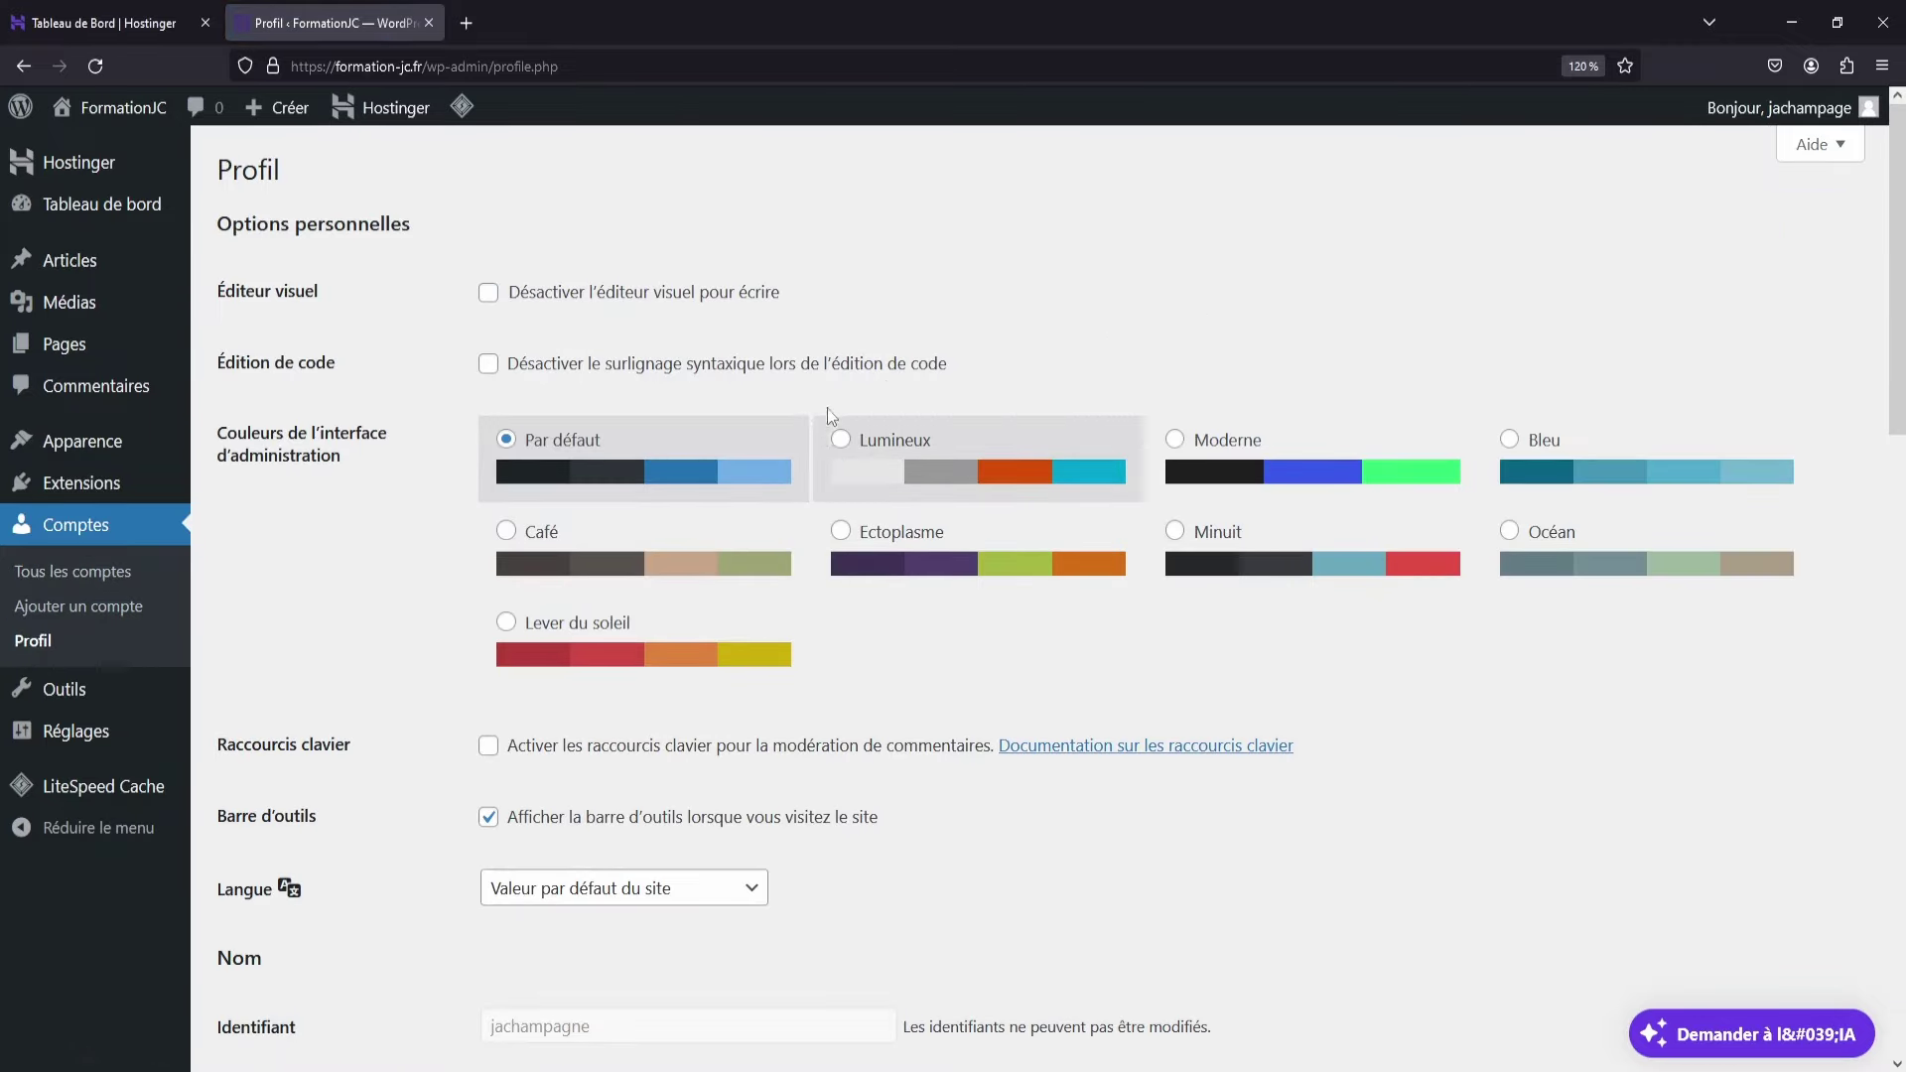
{"action": "mouse_move", "coordinate": [1789, 129]}
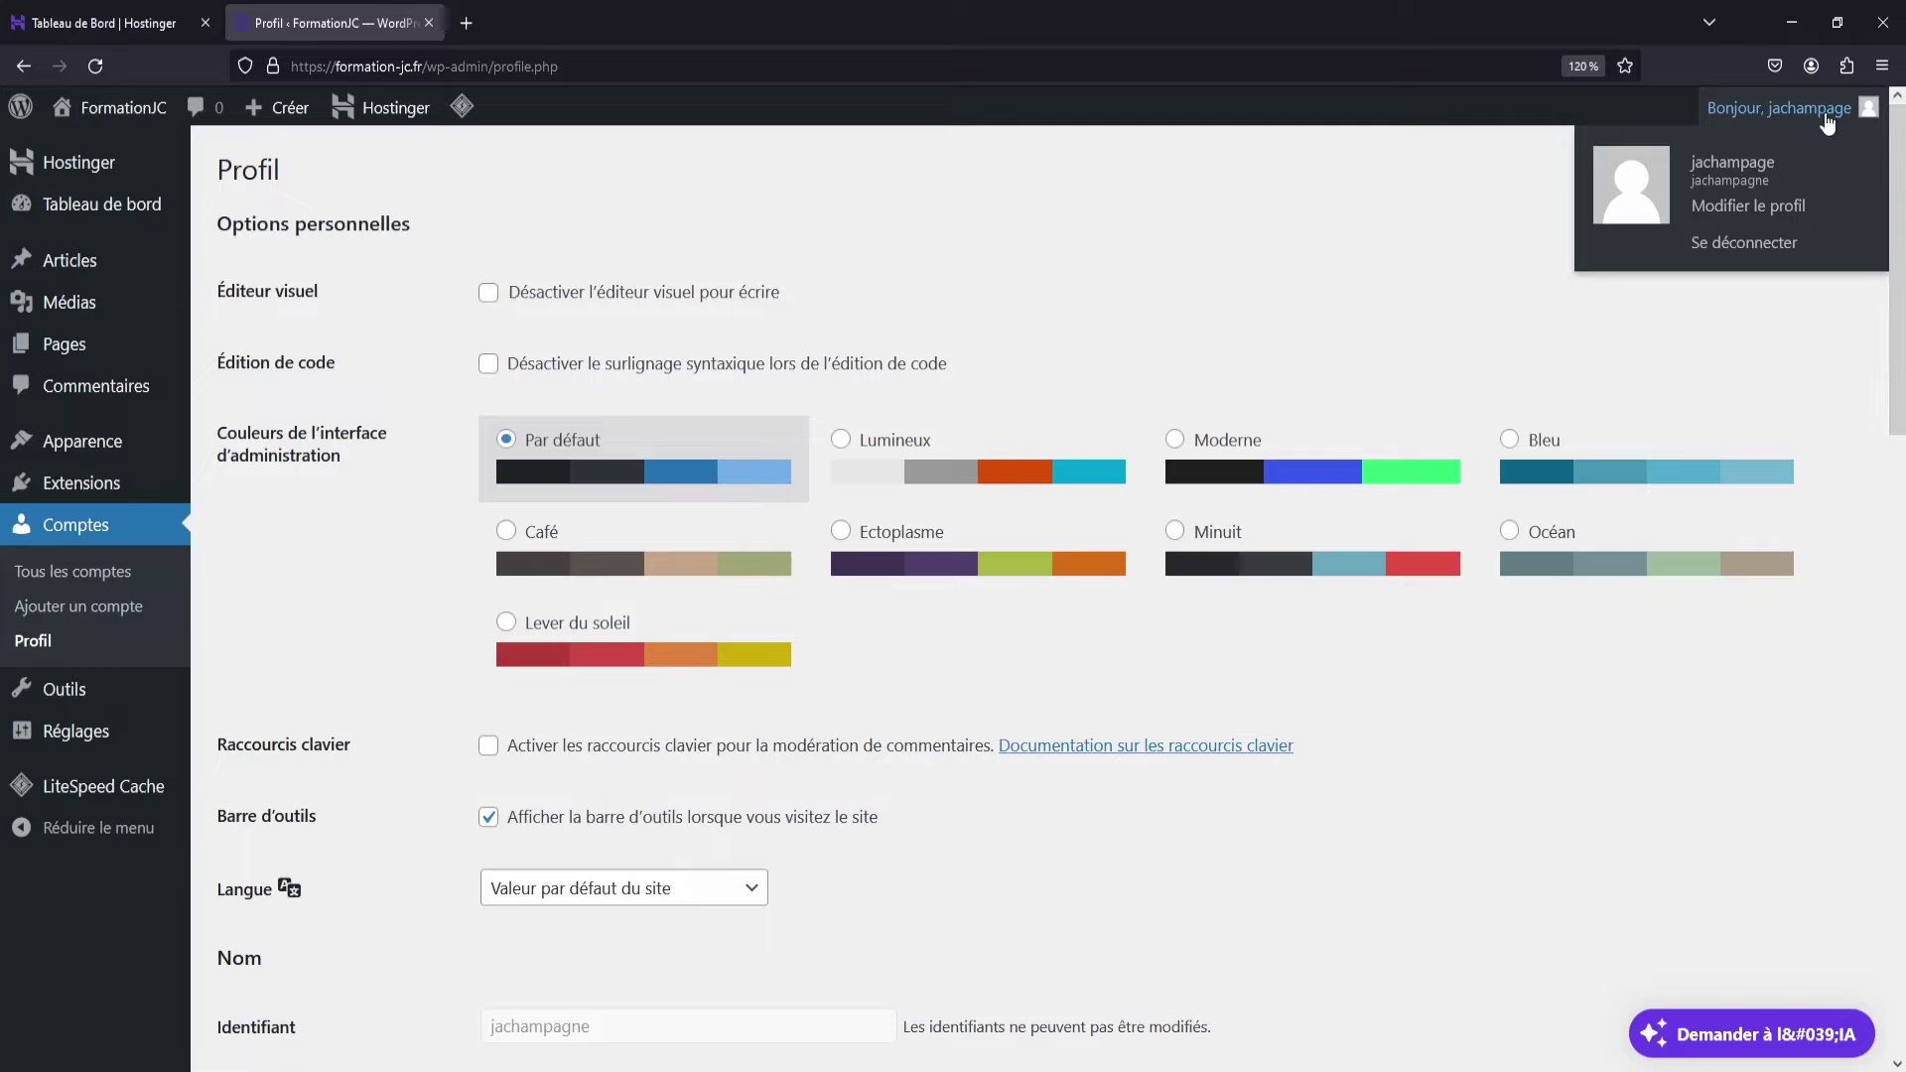
Open the form for adding a new account and review its fields, including the required username and e-mail.
{"action": "left_click", "coordinate": [85, 608]}
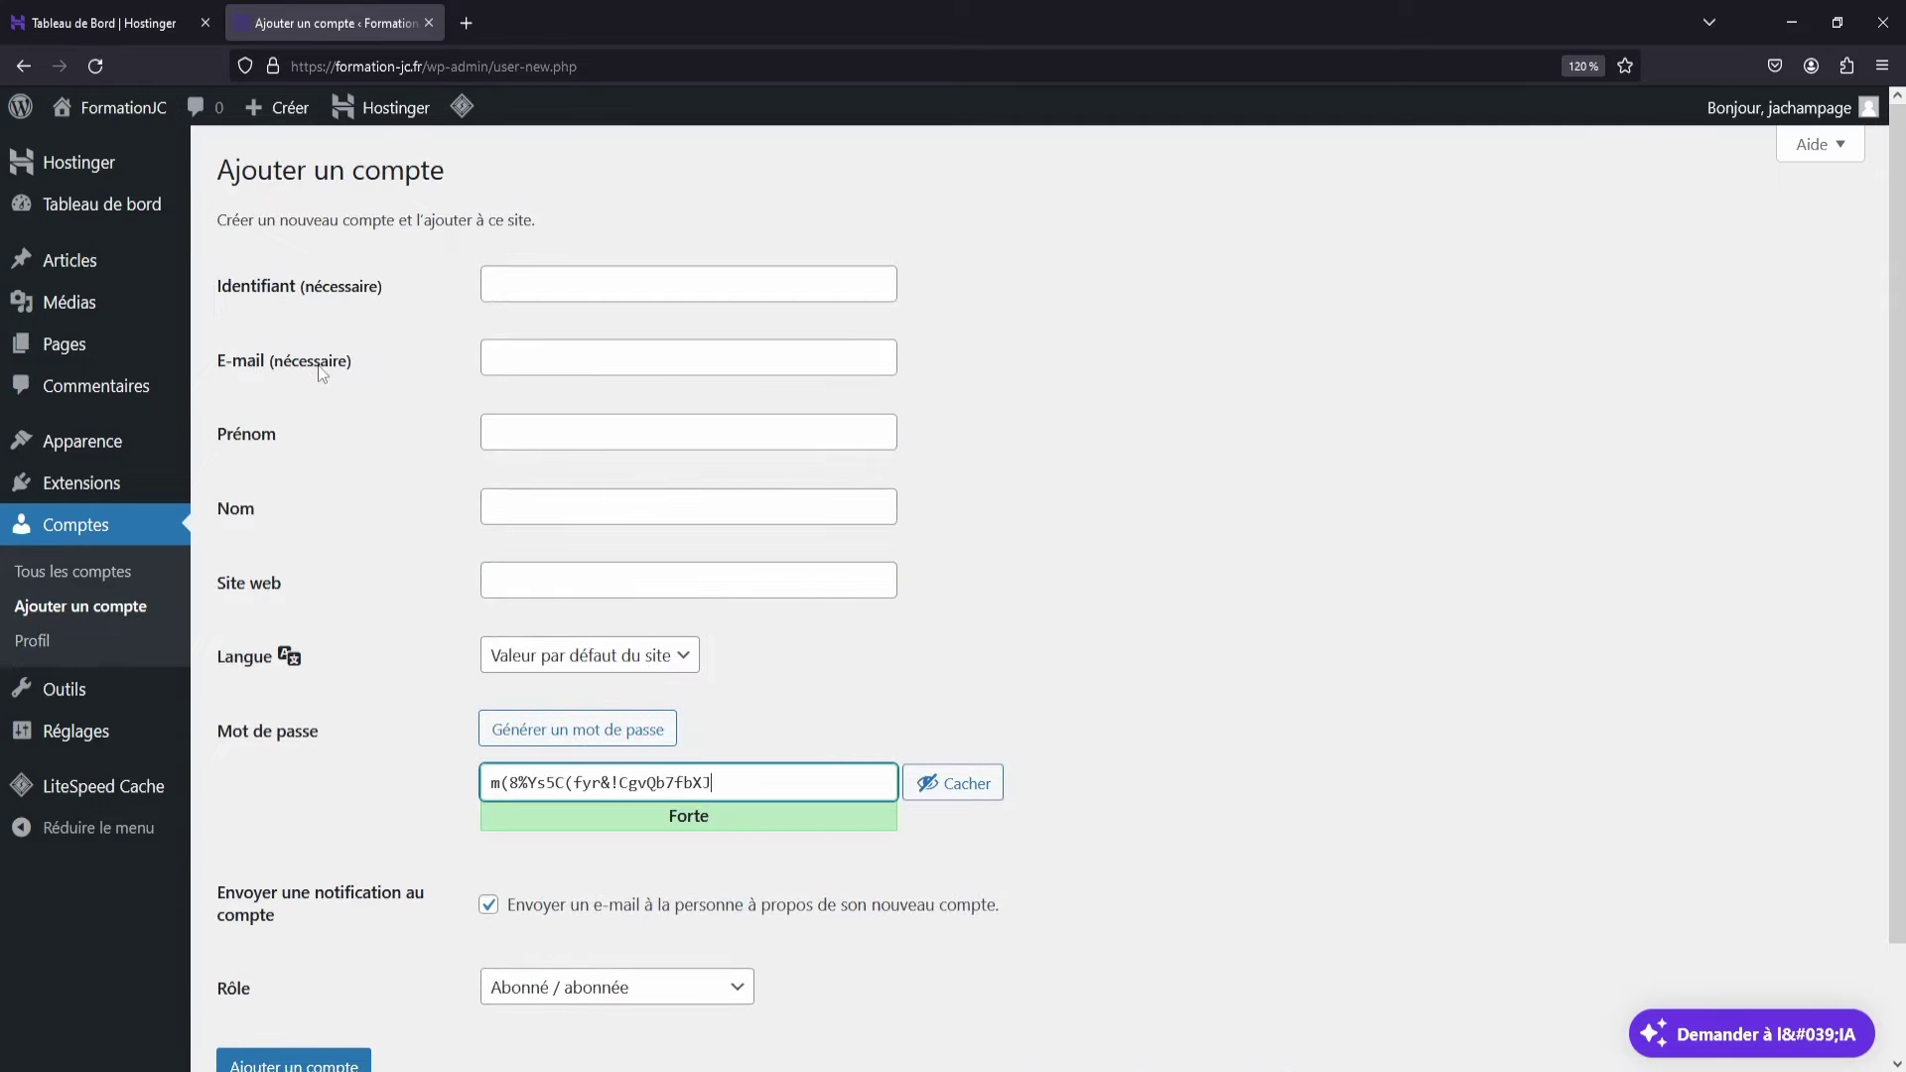
{"action": "scroll", "coordinate": [1527, 473], "scroll_direction": "down", "scroll_amount": 2}
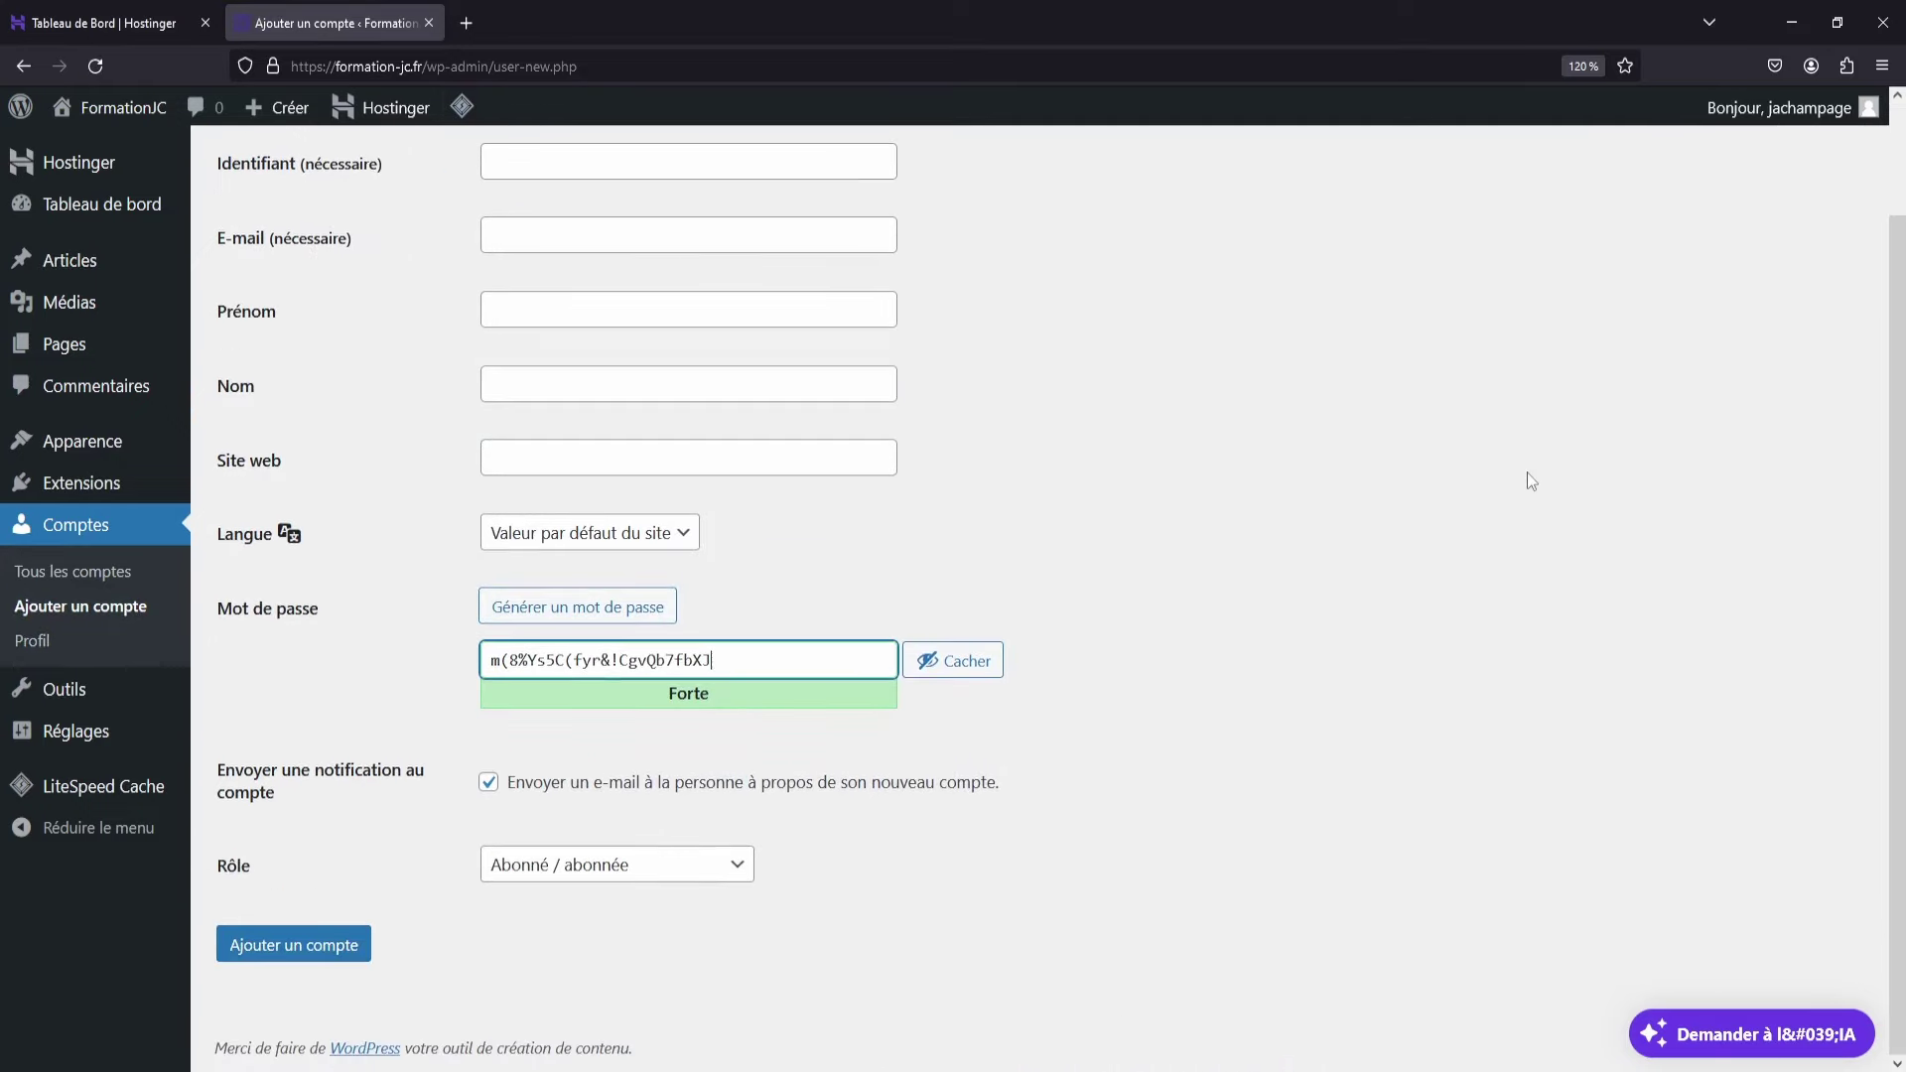
{"action": "scroll", "coordinate": [1521, 469], "scroll_direction": "up", "scroll_amount": 2}
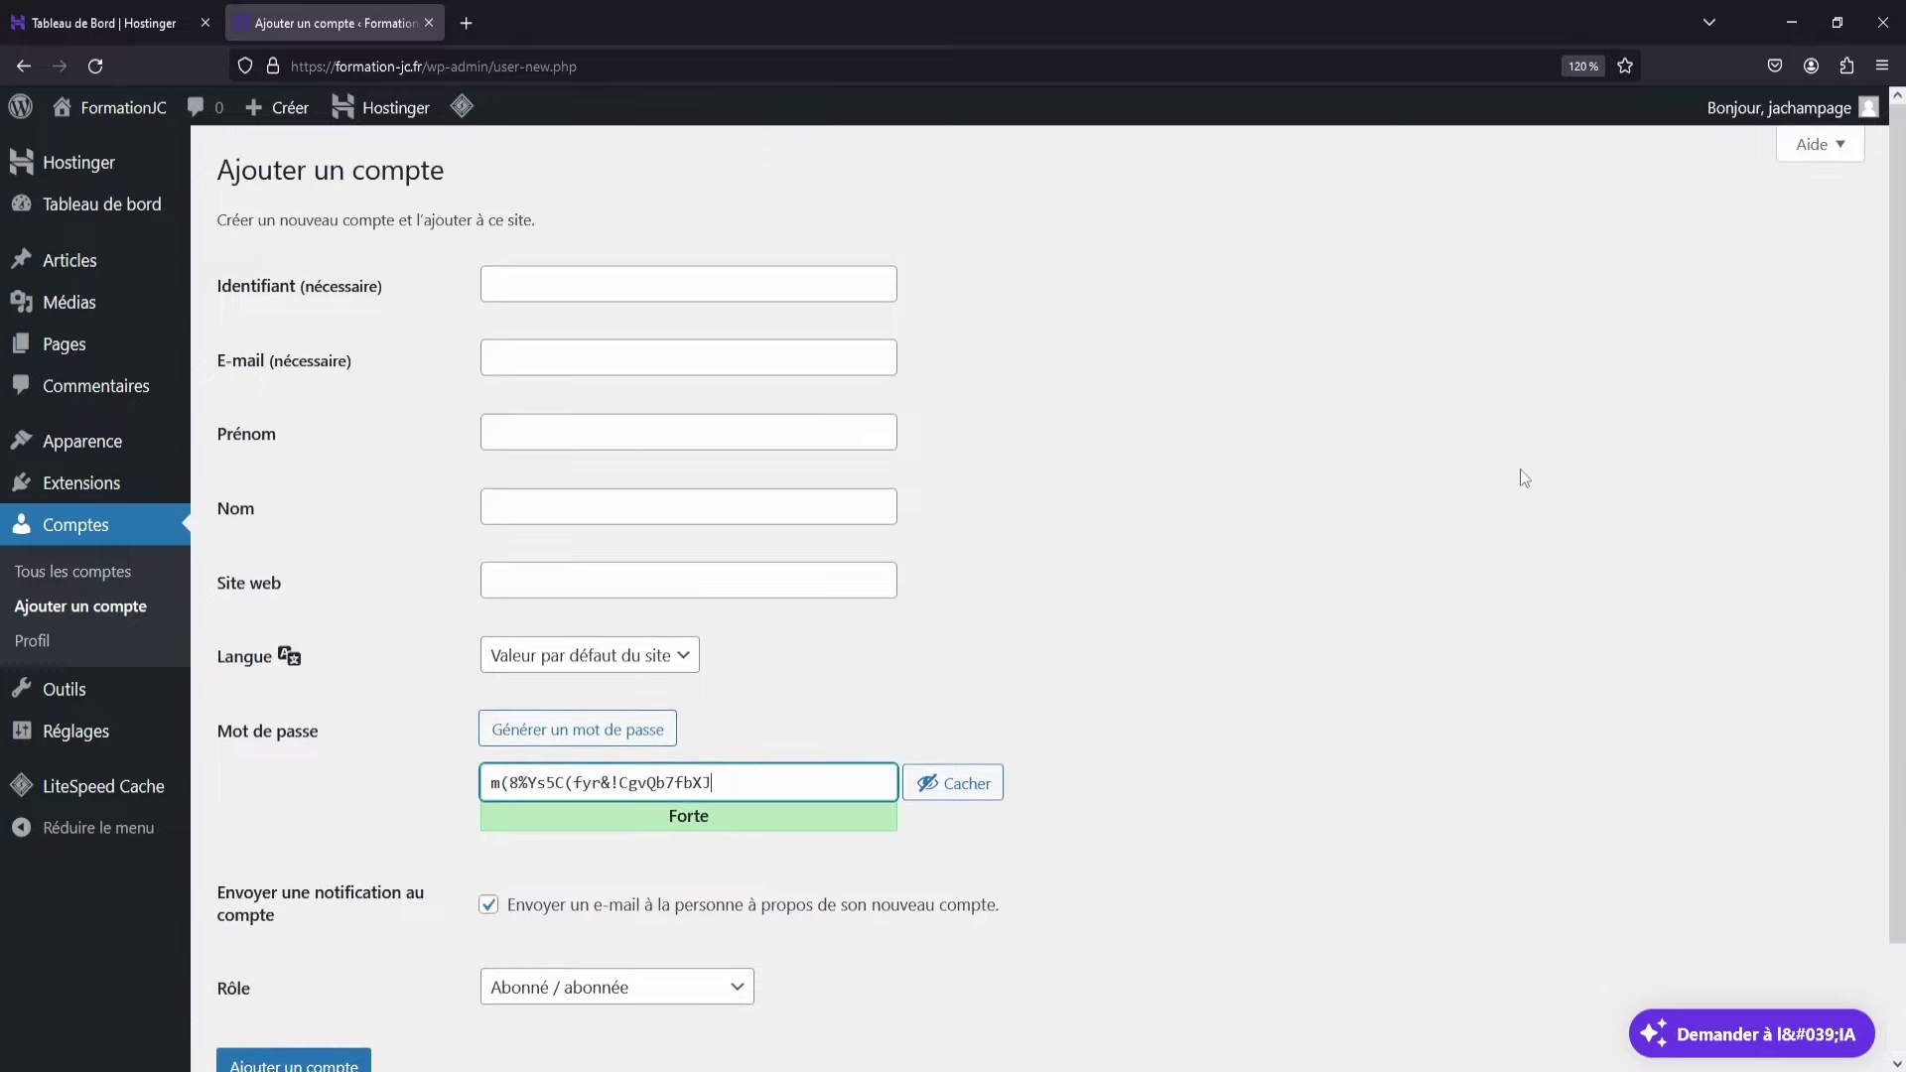
{"action": "left_click", "coordinate": [689, 292]}
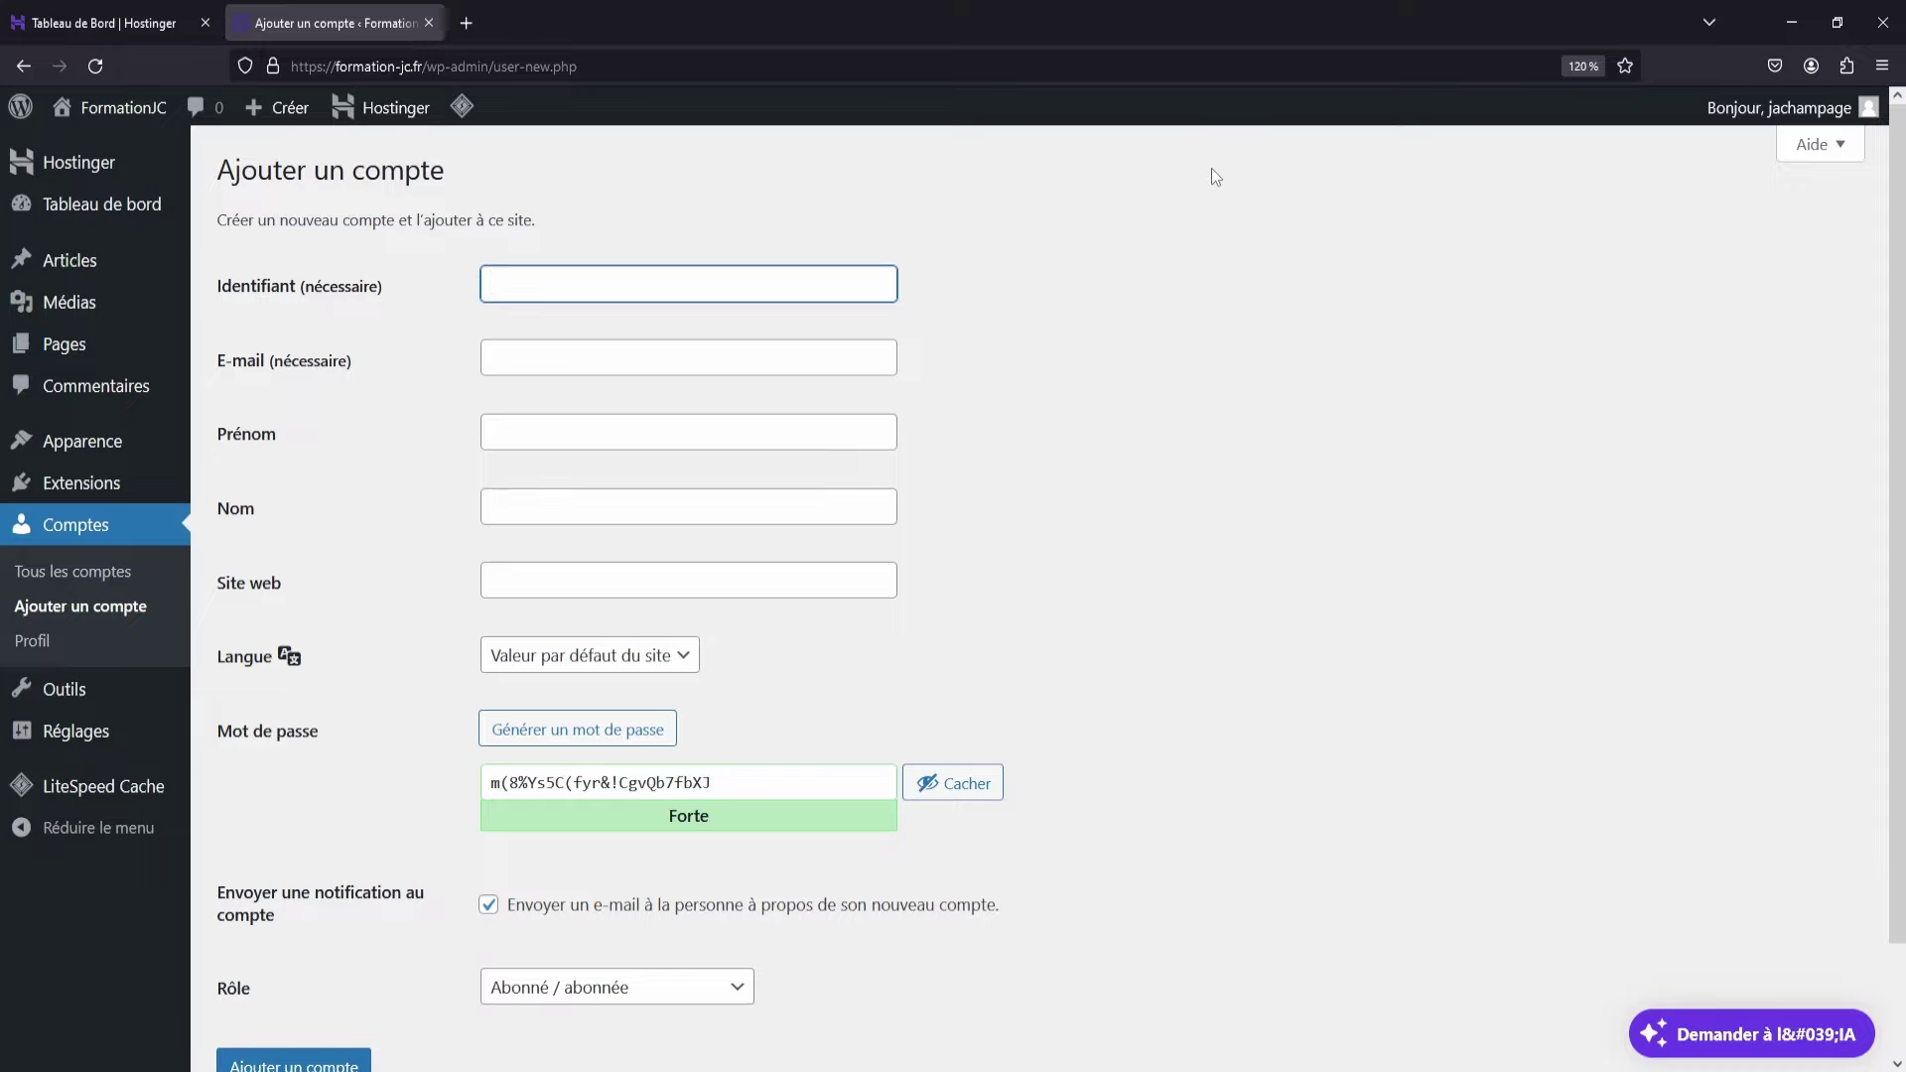
{"action": "left_click", "coordinate": [570, 350]}
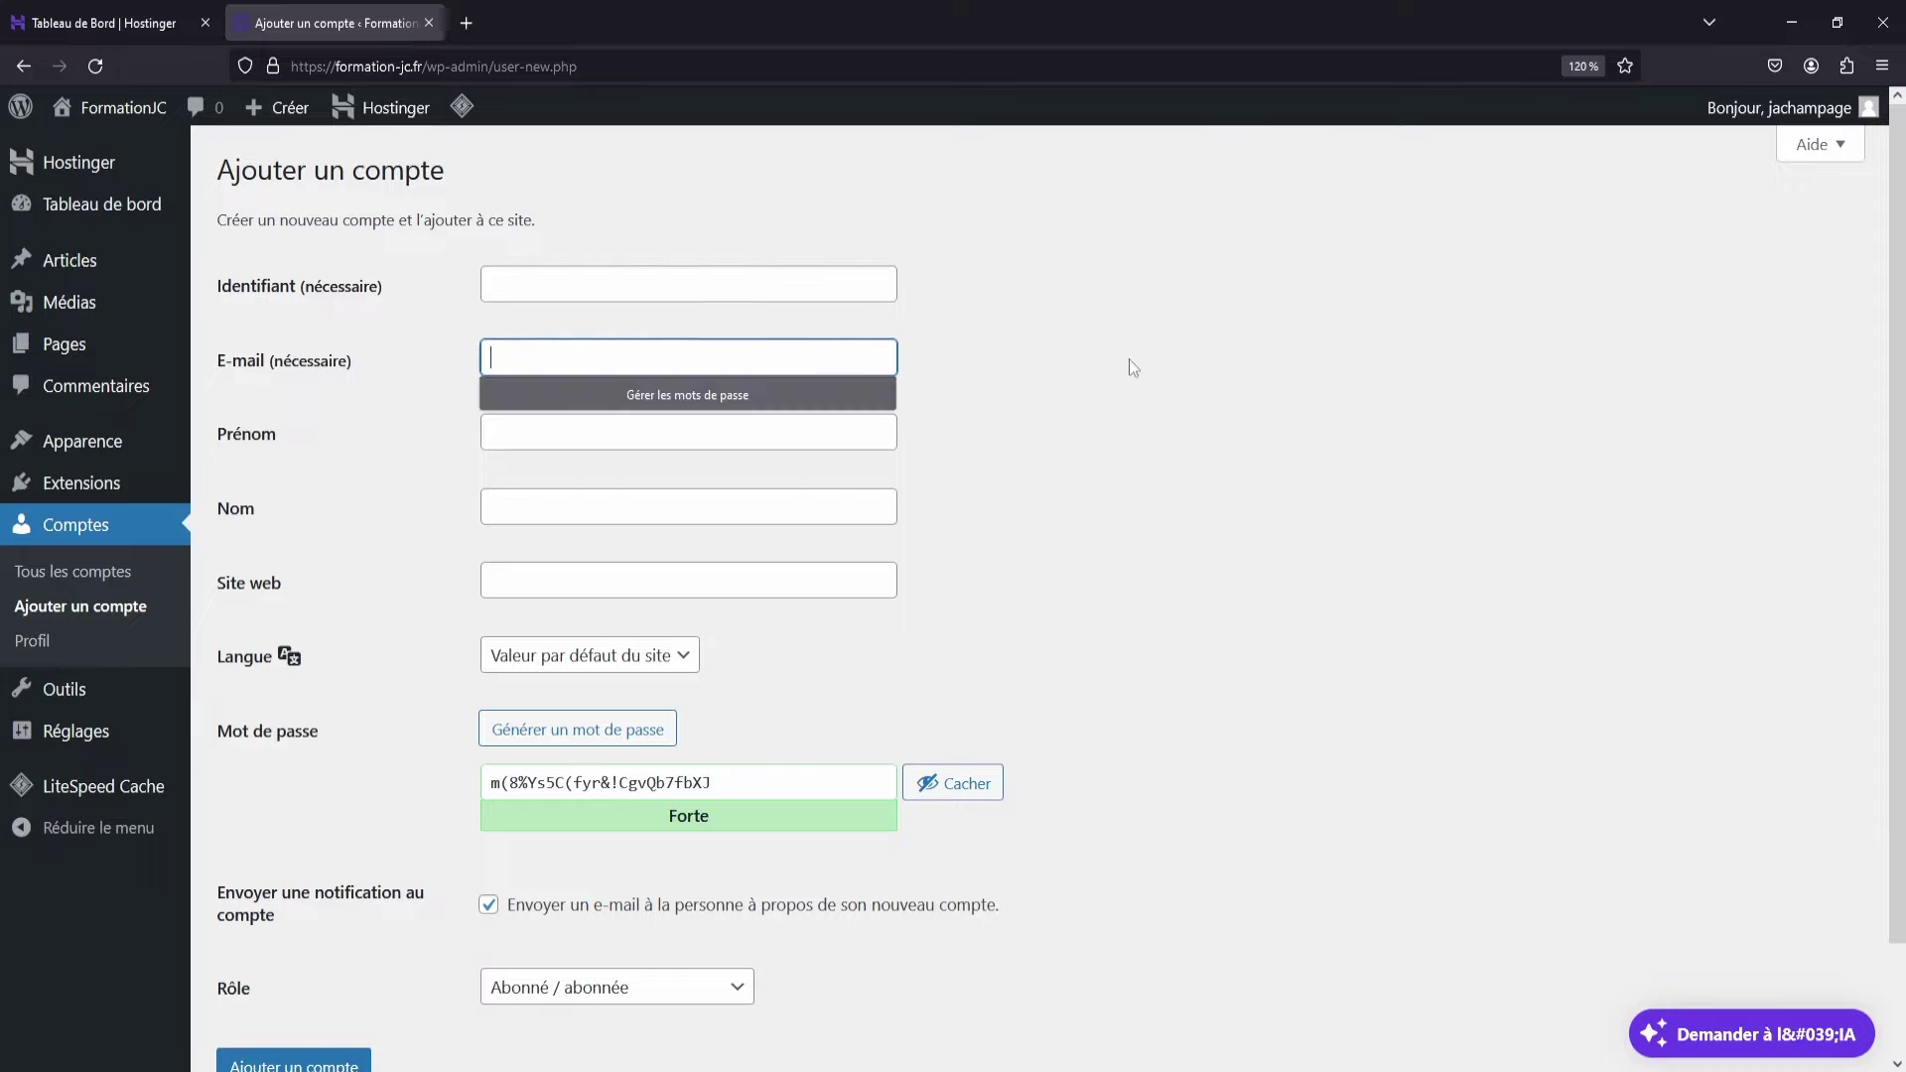
{"action": "left_click", "coordinate": [1129, 359]}
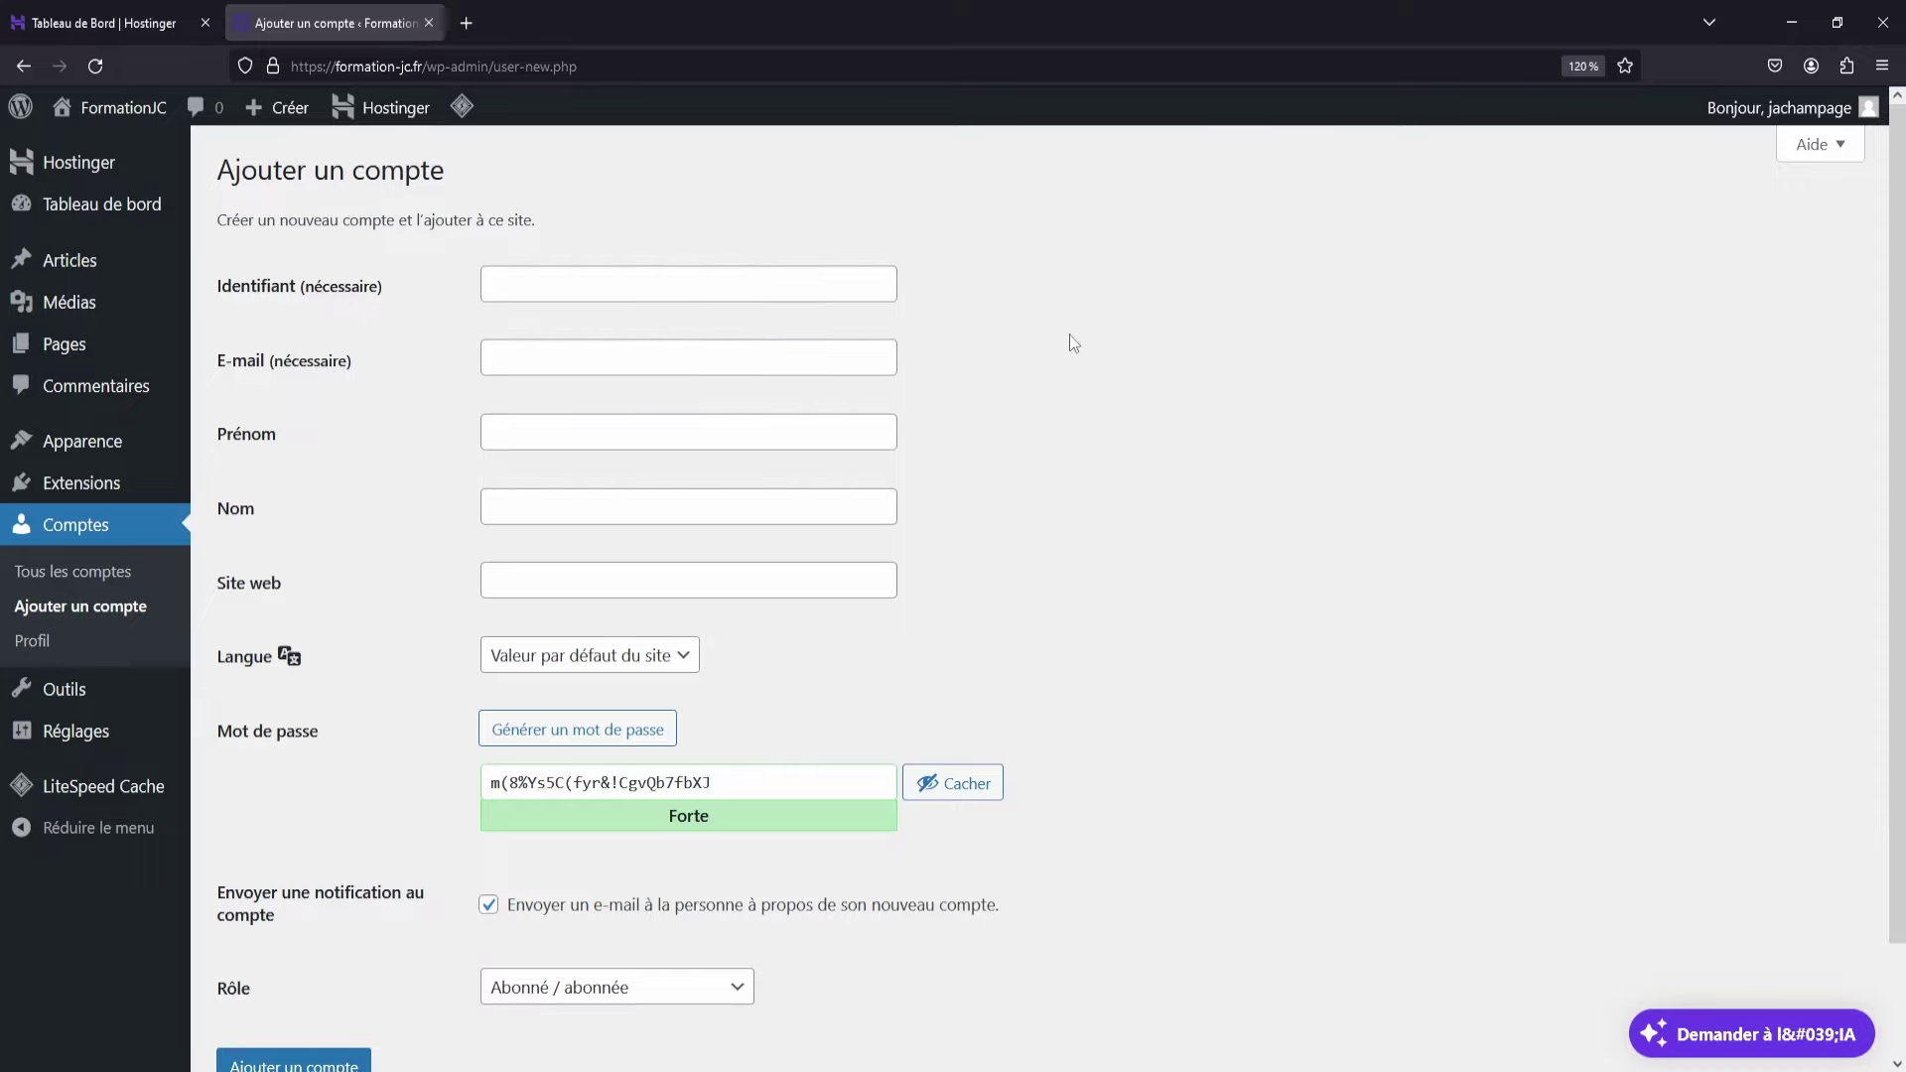